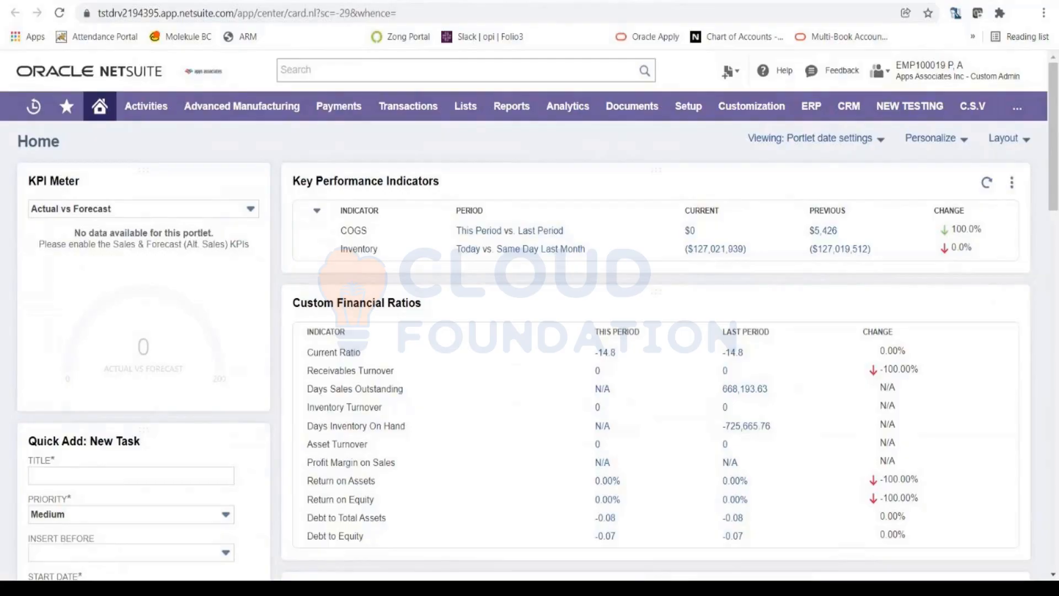
- Open the Leads list under Relationships and start a new lead record
mouse_move(465, 118)
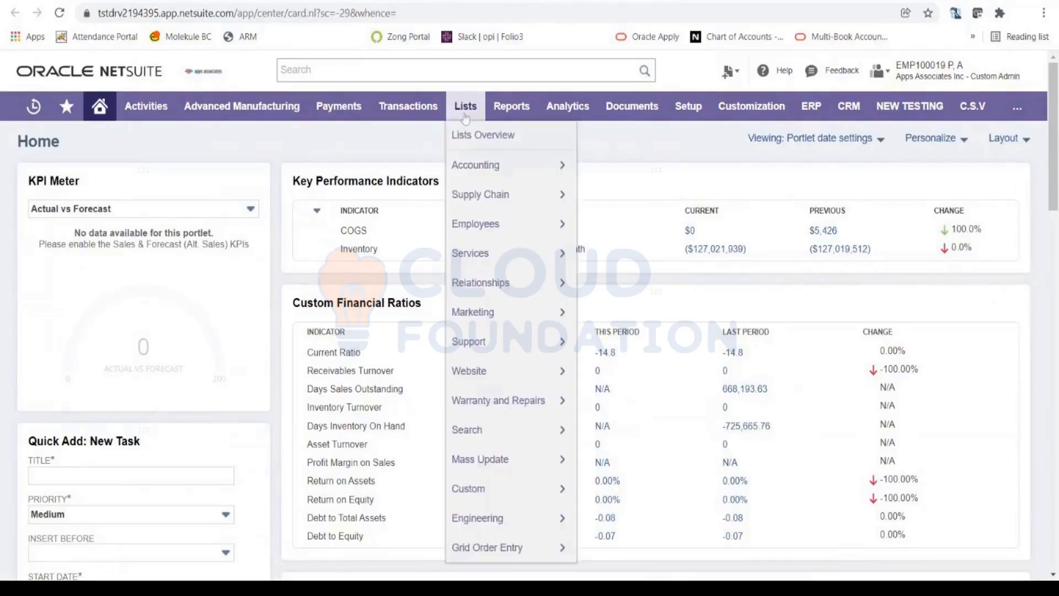
mouse_move(504, 290)
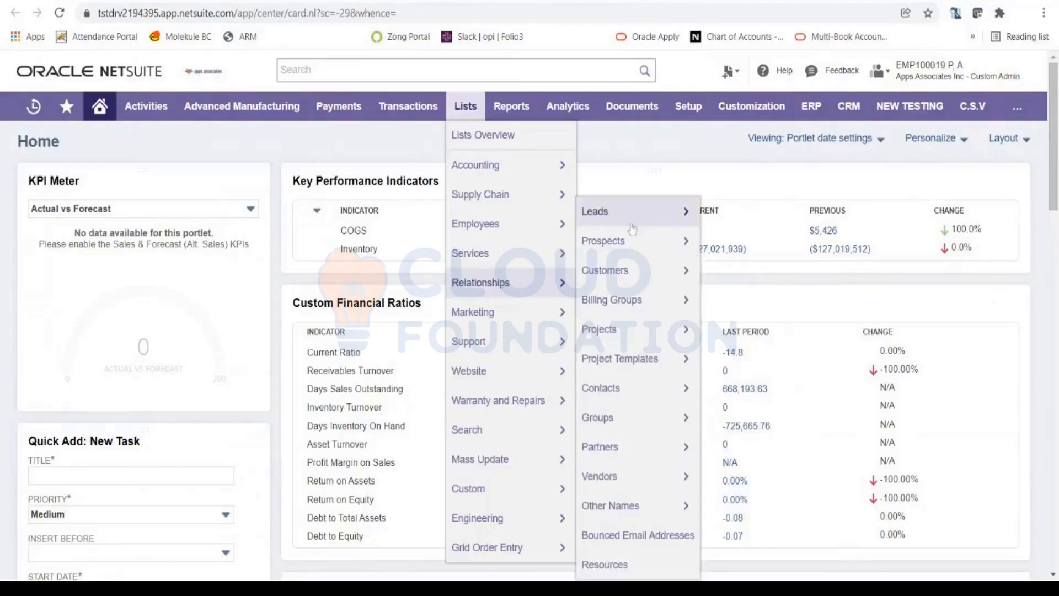
mouse_move(633, 218)
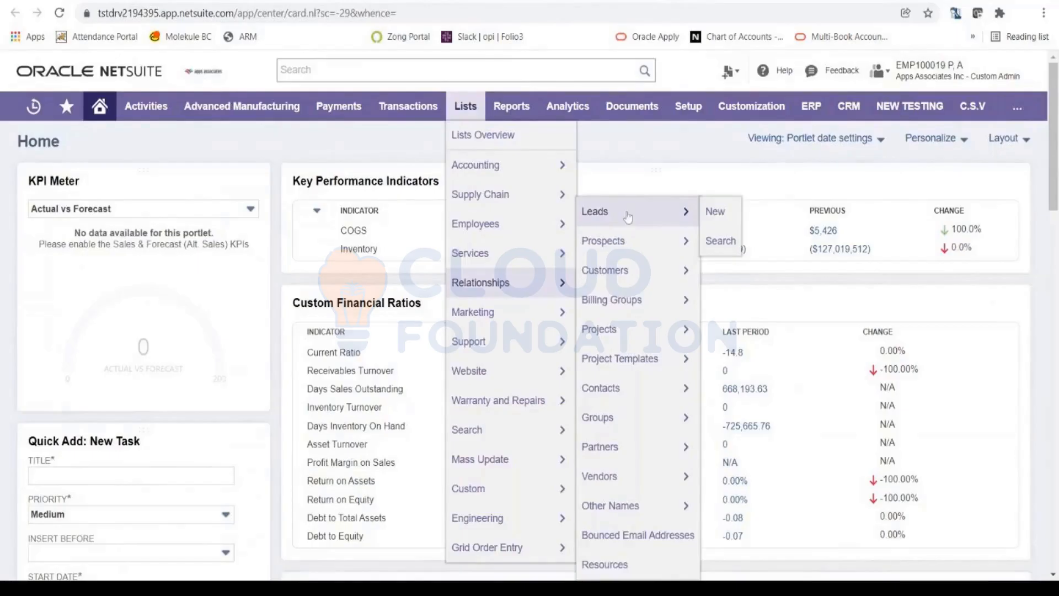
left_click(627, 216)
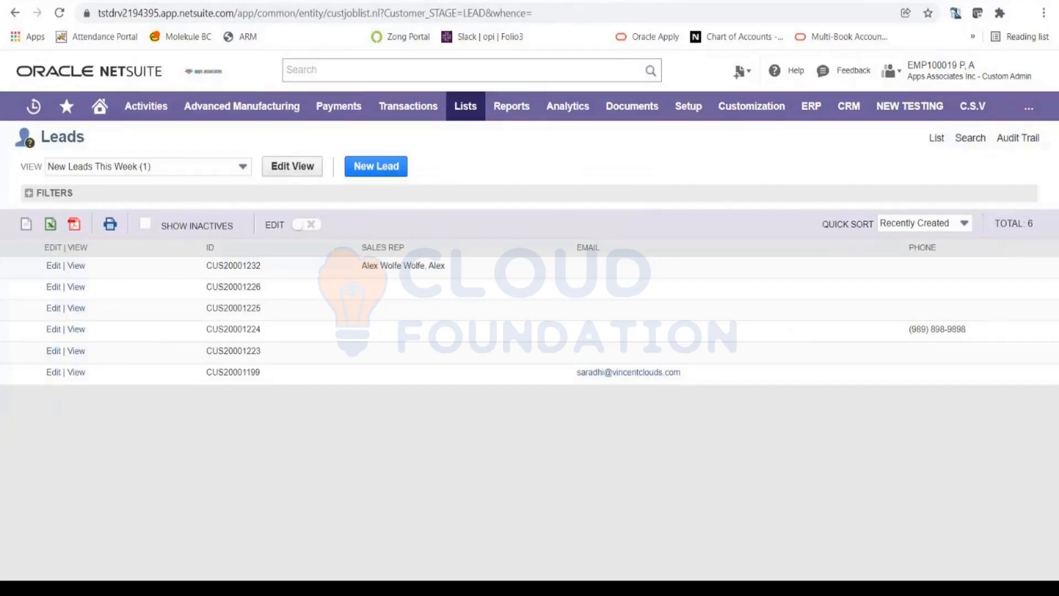
left_click(386, 171)
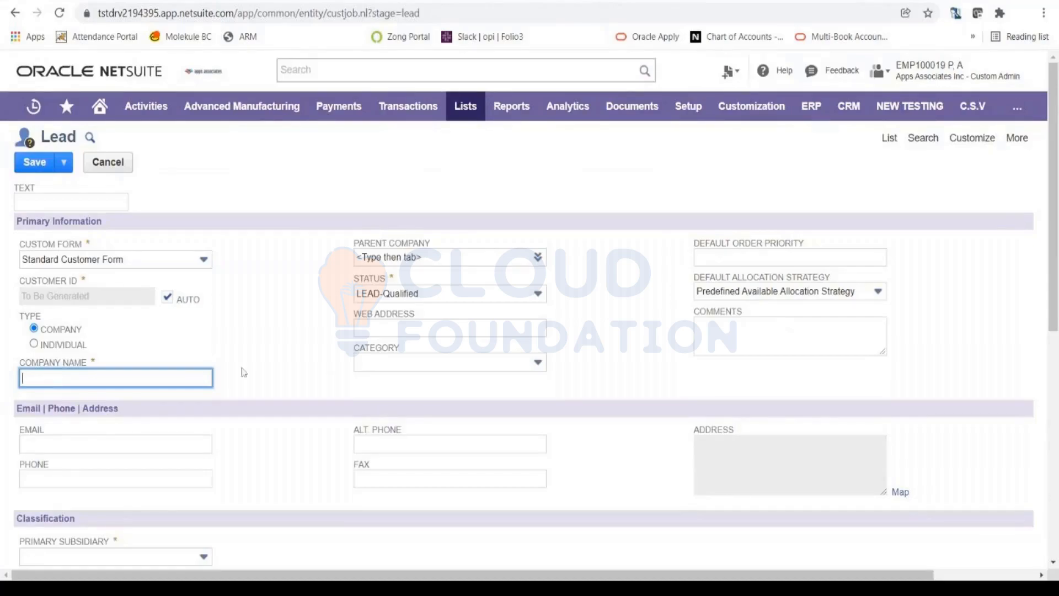
left_click(34, 344)
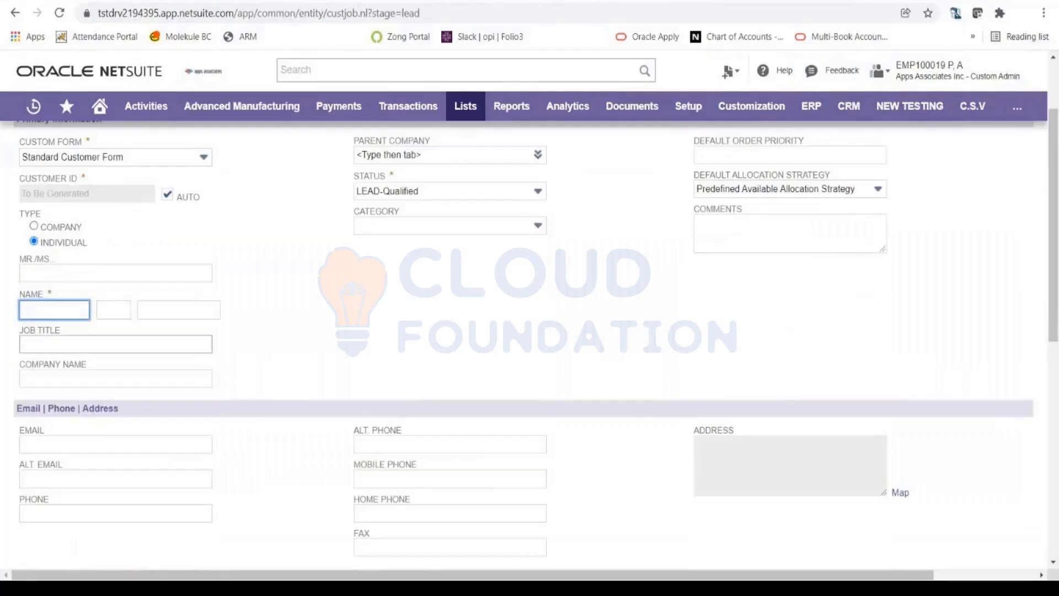
scroll(48, 379, "up", 1)
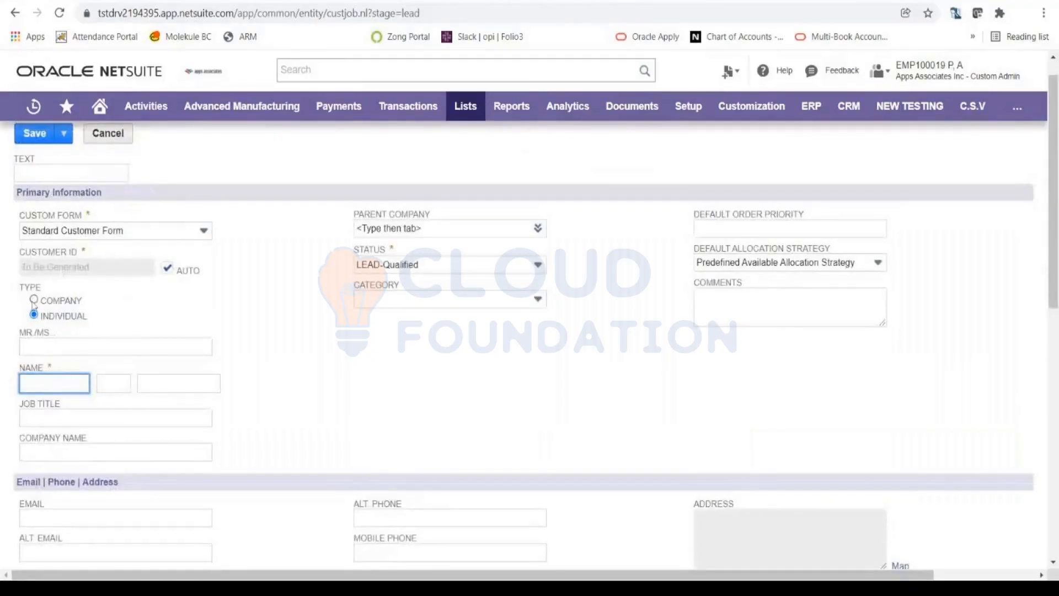
left_click(33, 300)
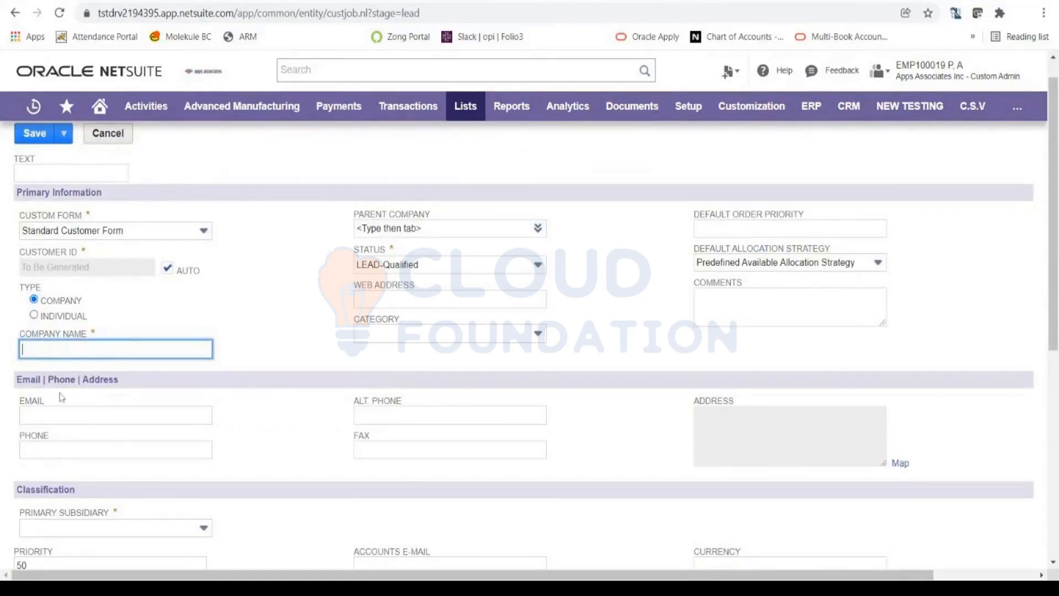
- Enter PointStar Inc. as the lead's company name
type("PointStar Inc.")
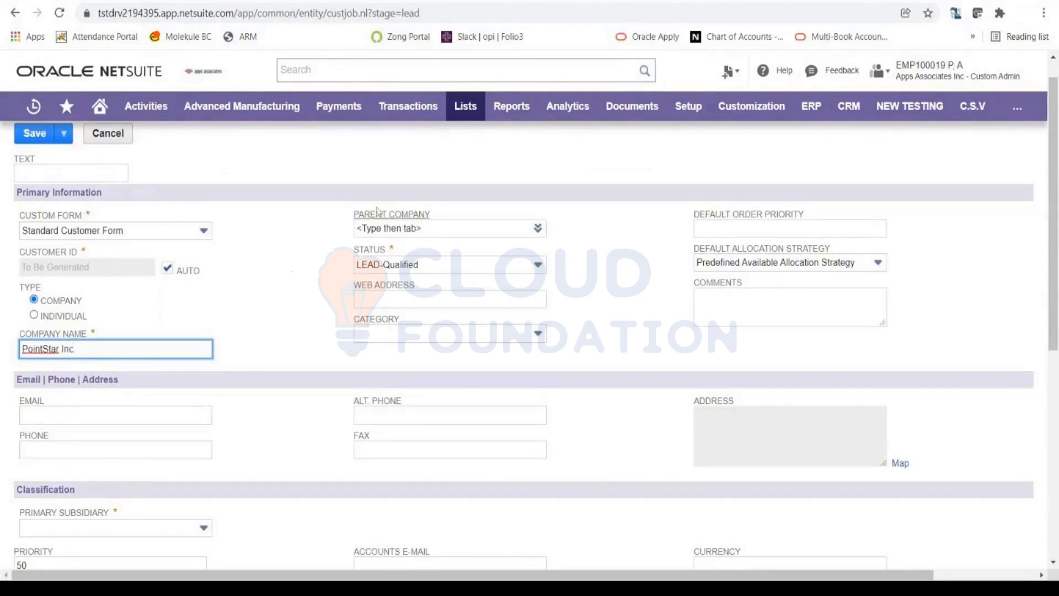
key("BackSpace")
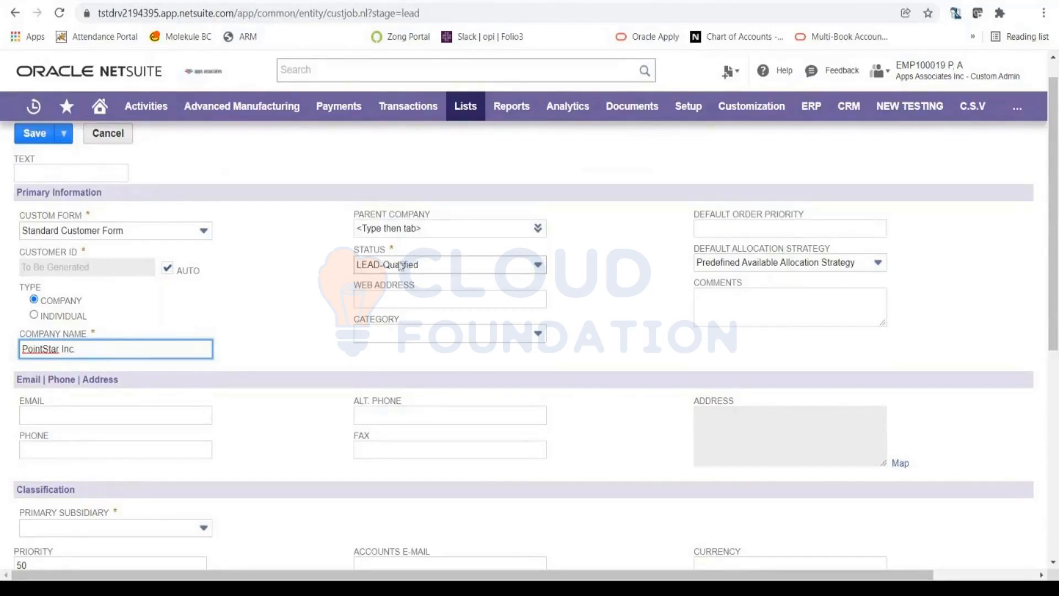
left_click(456, 262)
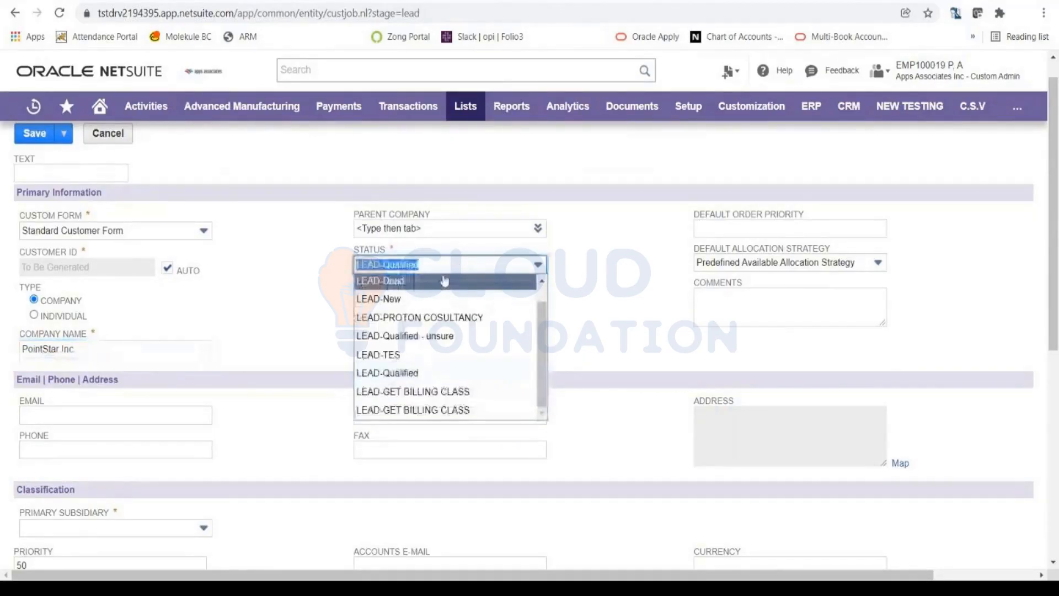
scroll(425, 326, "up", 1)
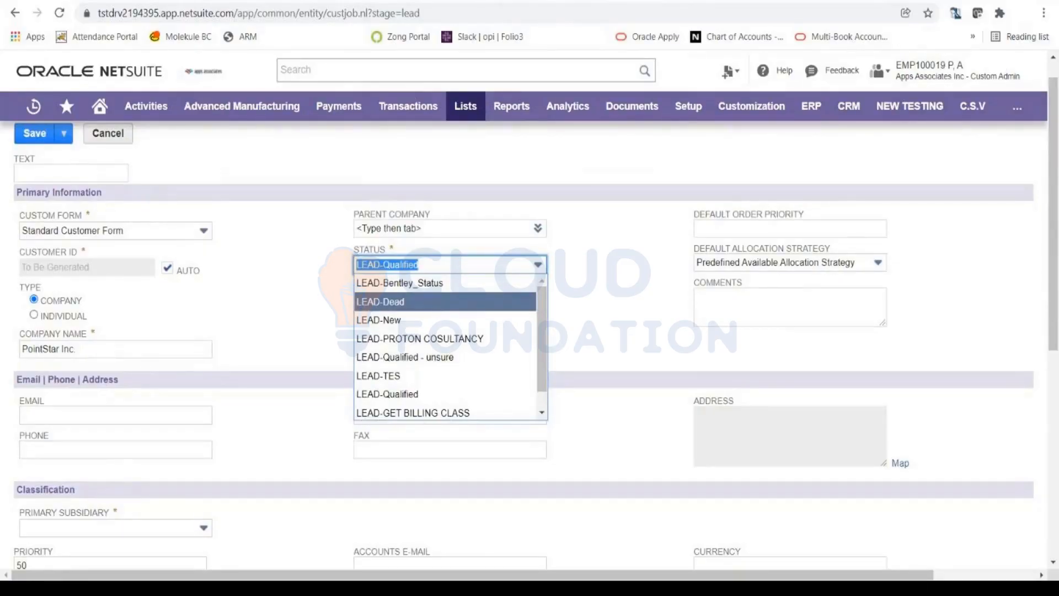
left_click(402, 320)
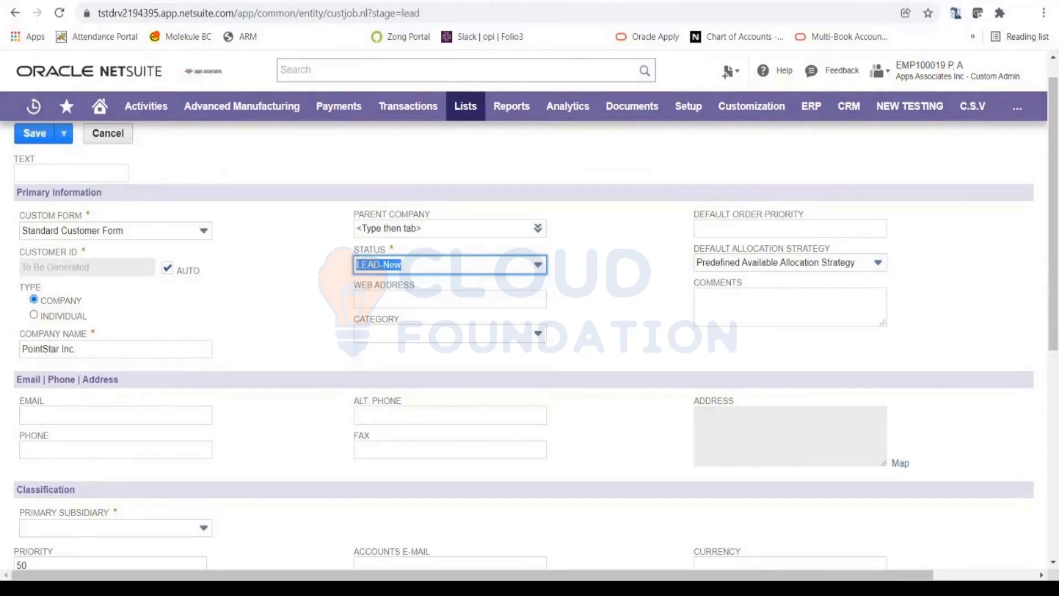
left_click(468, 270)
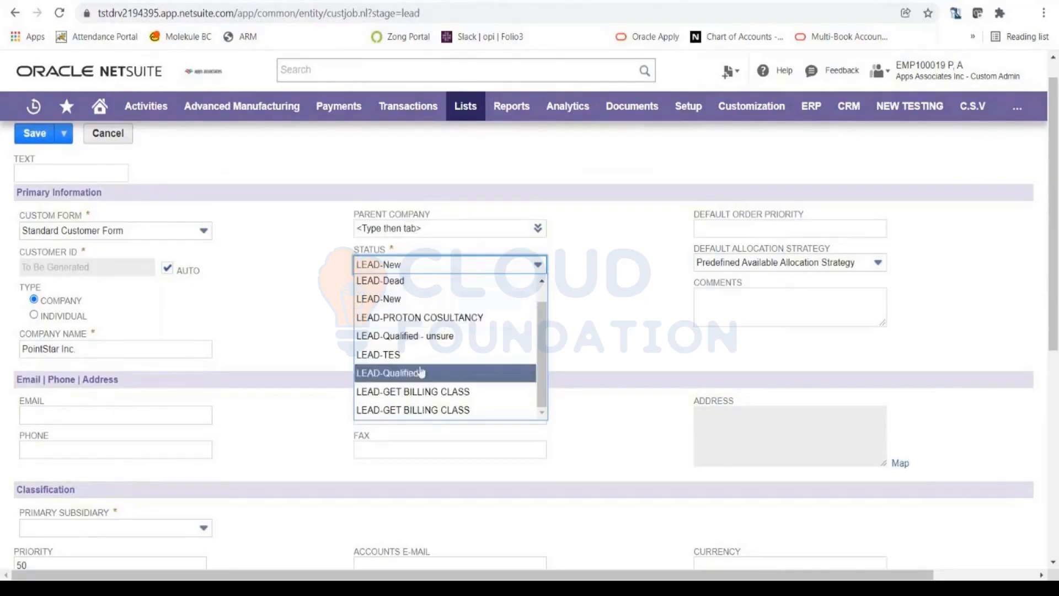
left_click(393, 373)
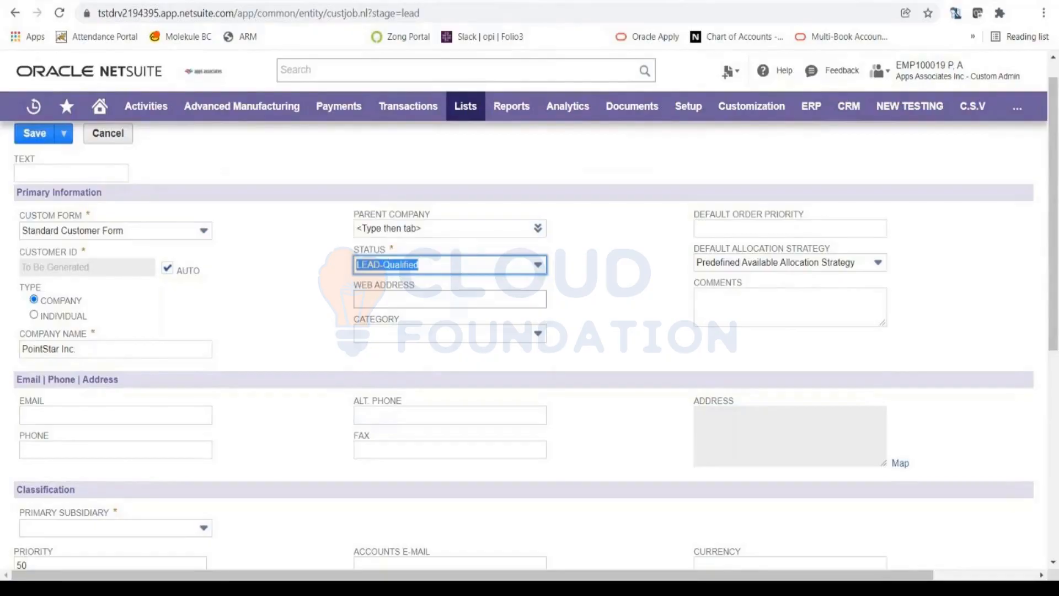
left_click(450, 333)
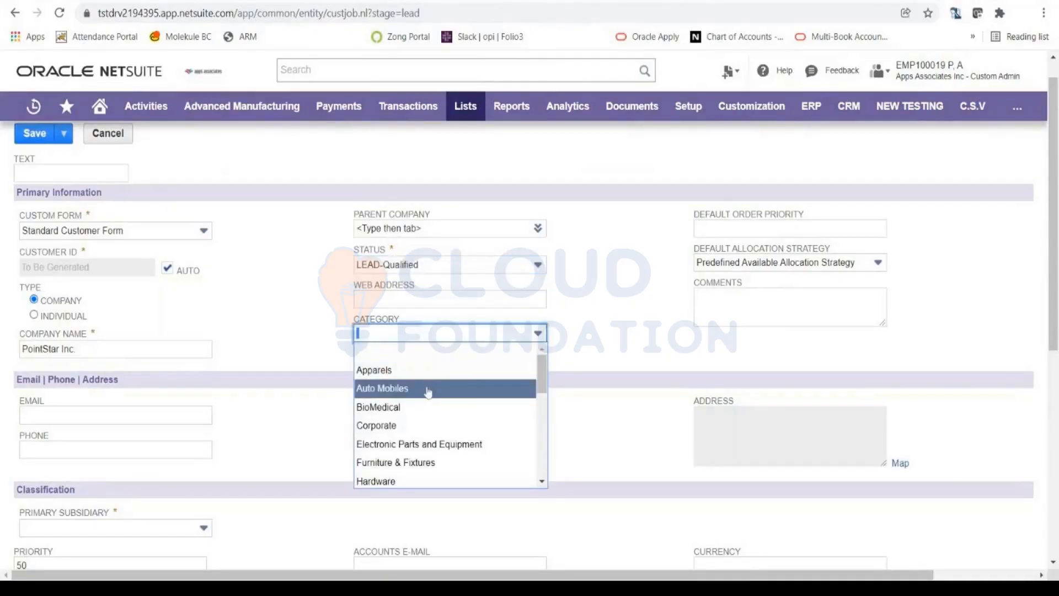
scroll(440, 395, "down", 5)
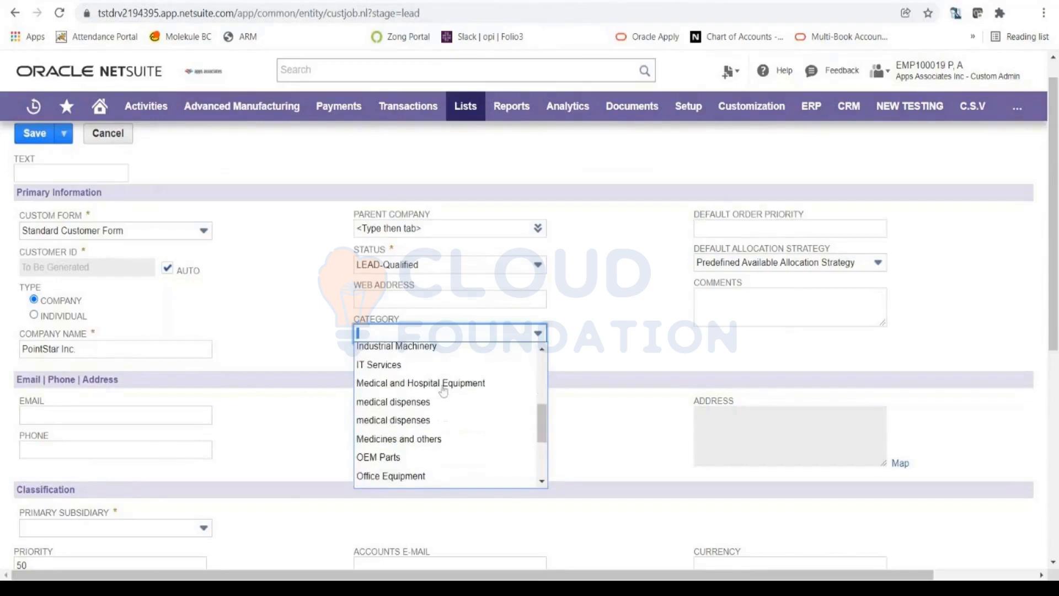
scroll(443, 390, "down", 4)
left_click(591, 358)
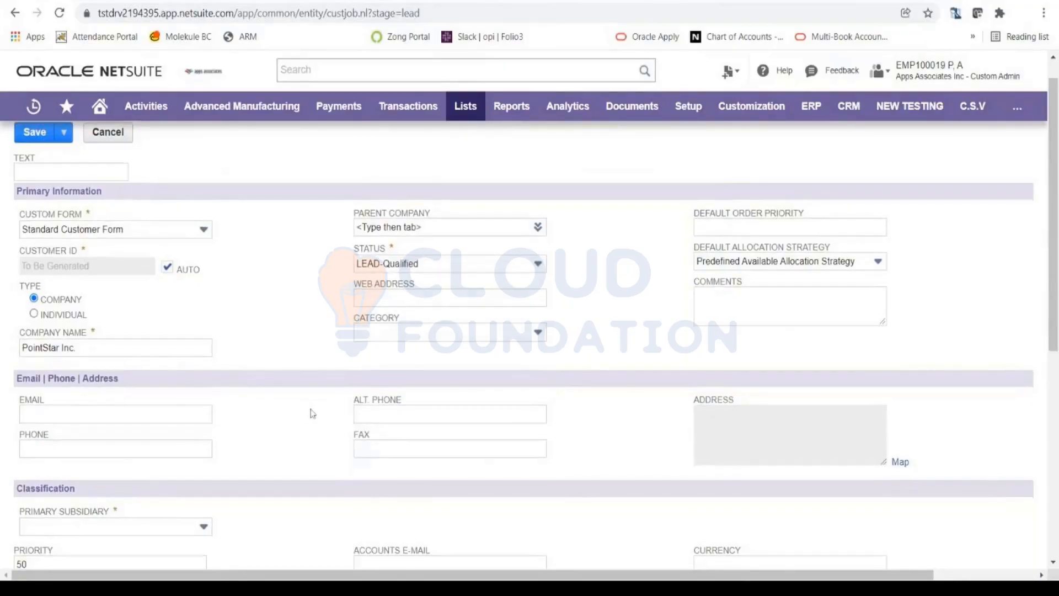
- Set the lead's primary subsidiary to GTS CORP in the Classification section
scroll(312, 414, "down", 1)
scroll(312, 414, "down", 1)
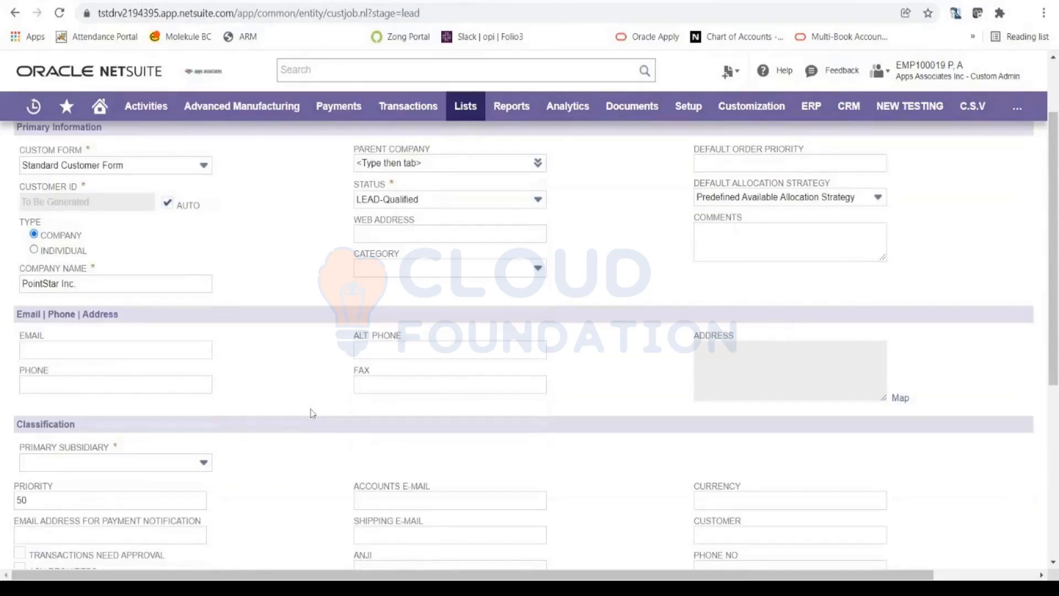
scroll(313, 413, "down", 1)
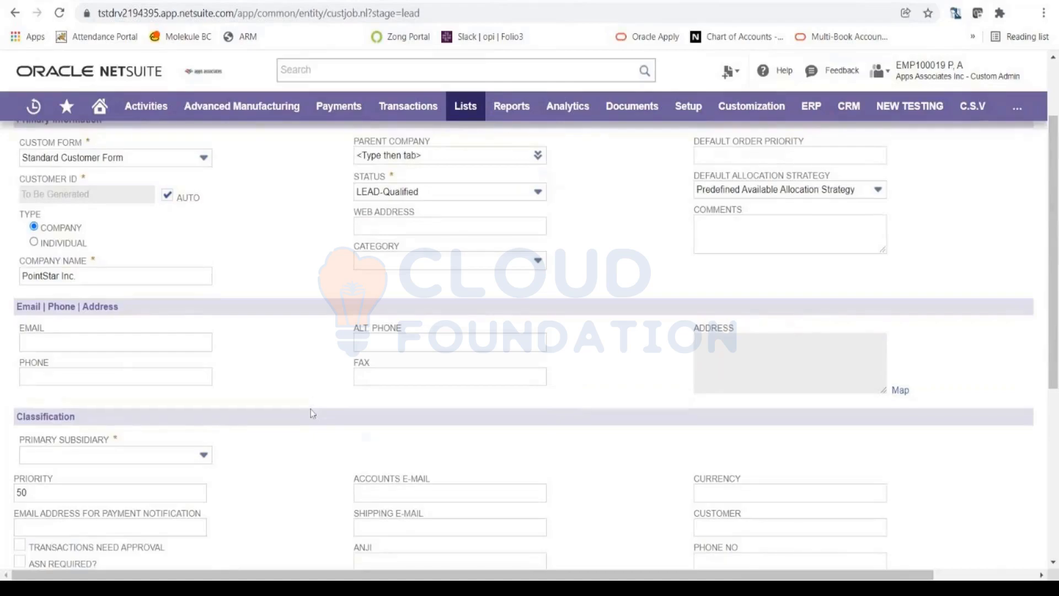
left_click(190, 457)
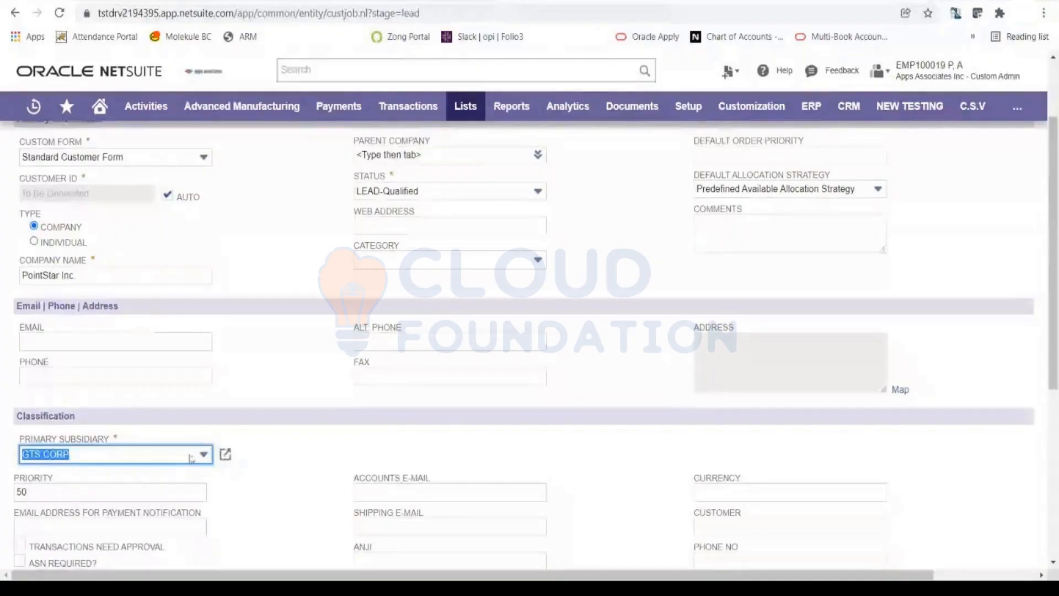
left_click(190, 458)
left_click(105, 318)
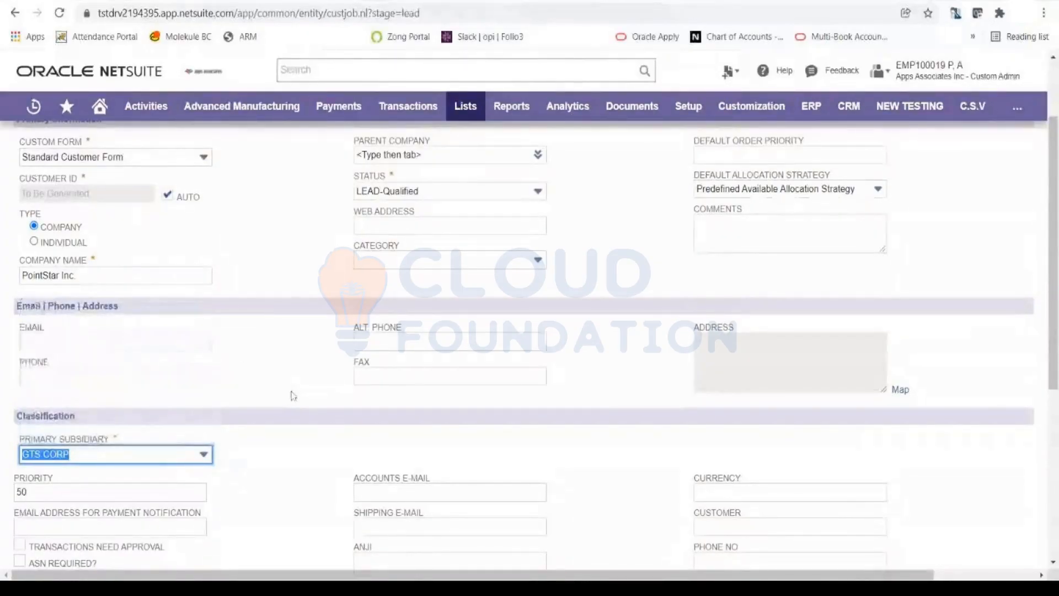
- Examine the lead's Contacts sublist and the Communication sublists for phone calls, tasks, files and user notes
scroll(292, 395, "down", 1)
scroll(295, 398, "down", 1)
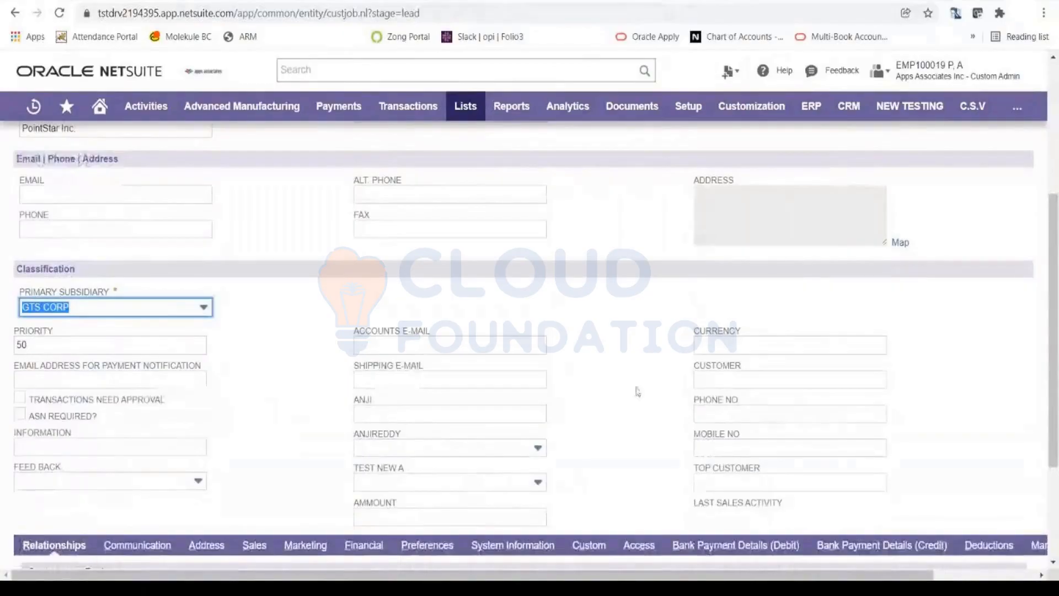
scroll(318, 429, "down", 2)
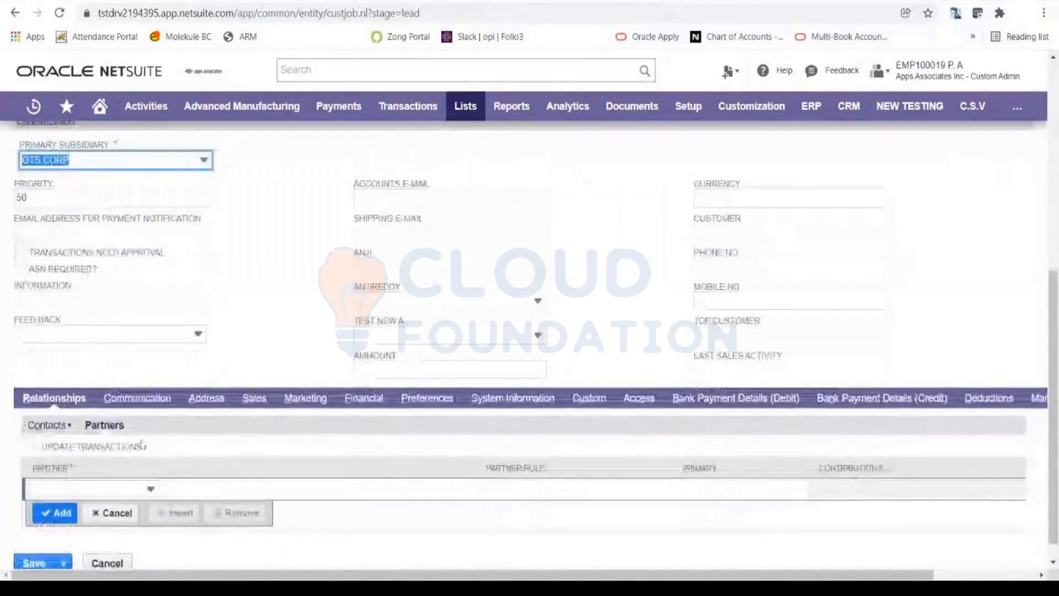
left_click(48, 425)
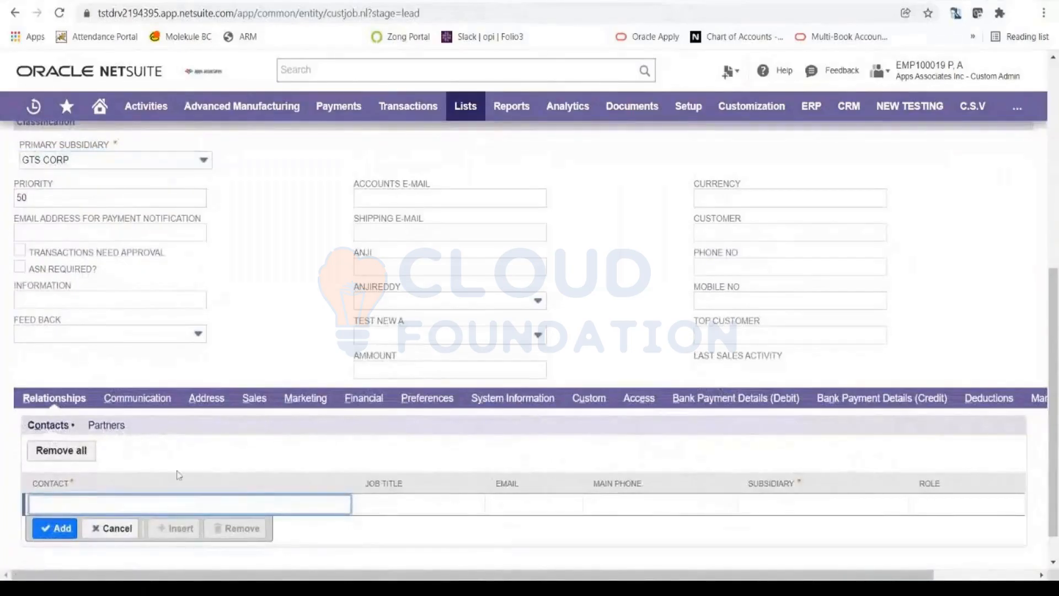
scroll(161, 414, "up", 5)
scroll(162, 413, "down", 7)
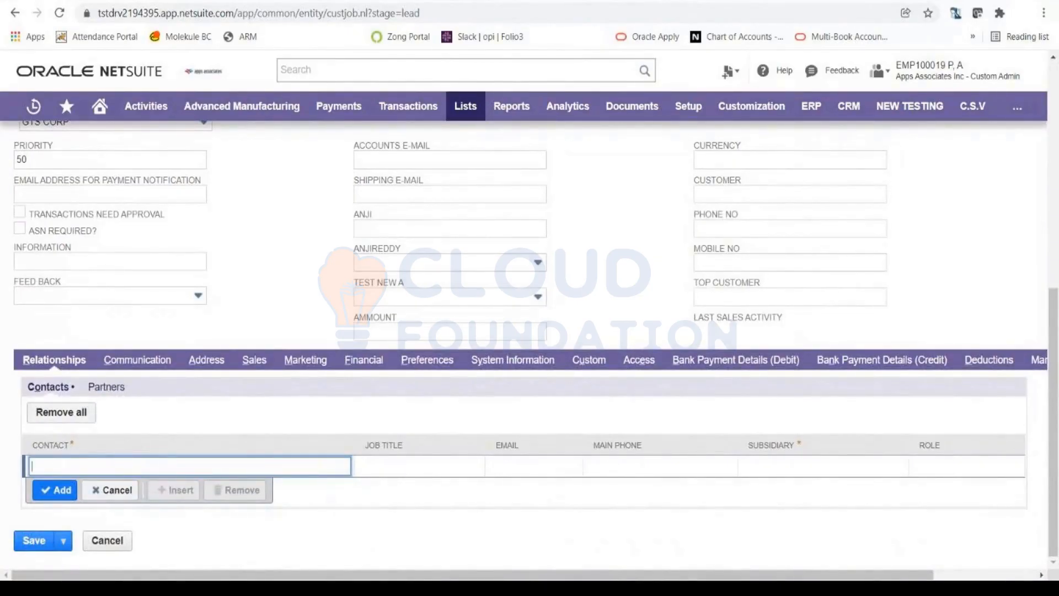
left_click(164, 359)
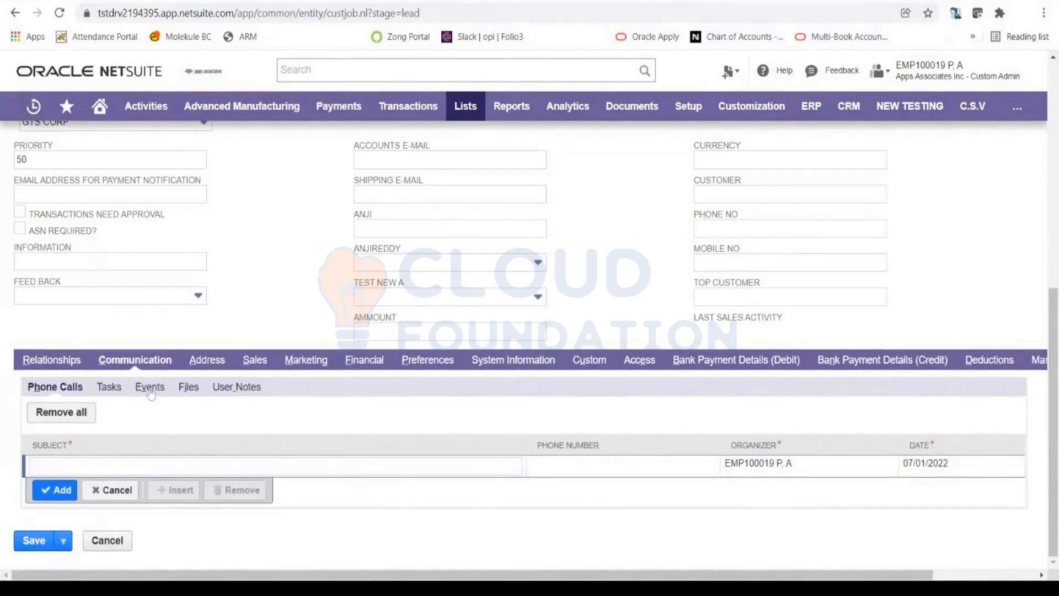
left_click(110, 388)
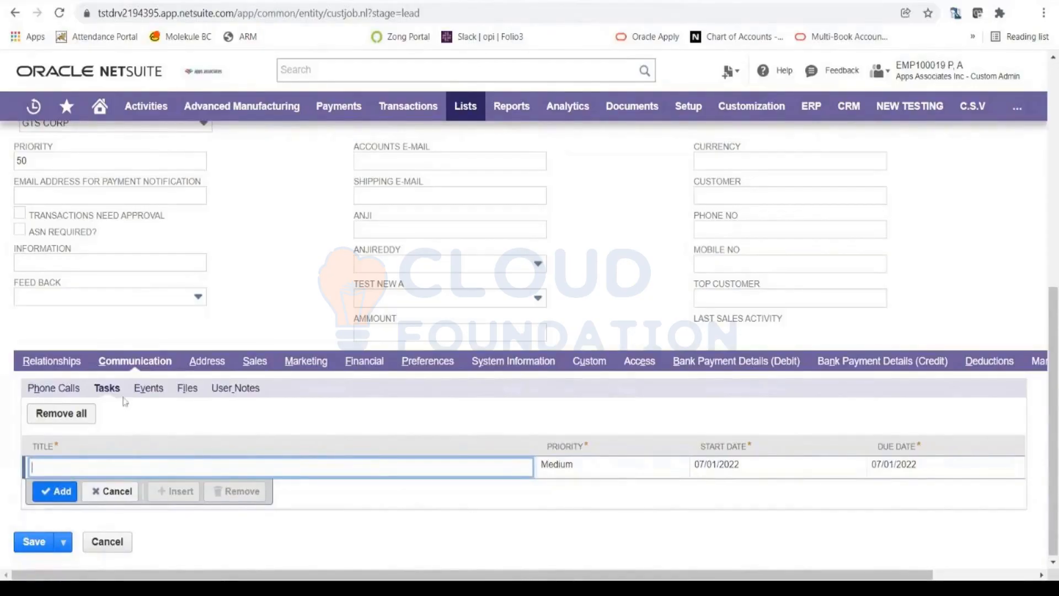
left_click(191, 392)
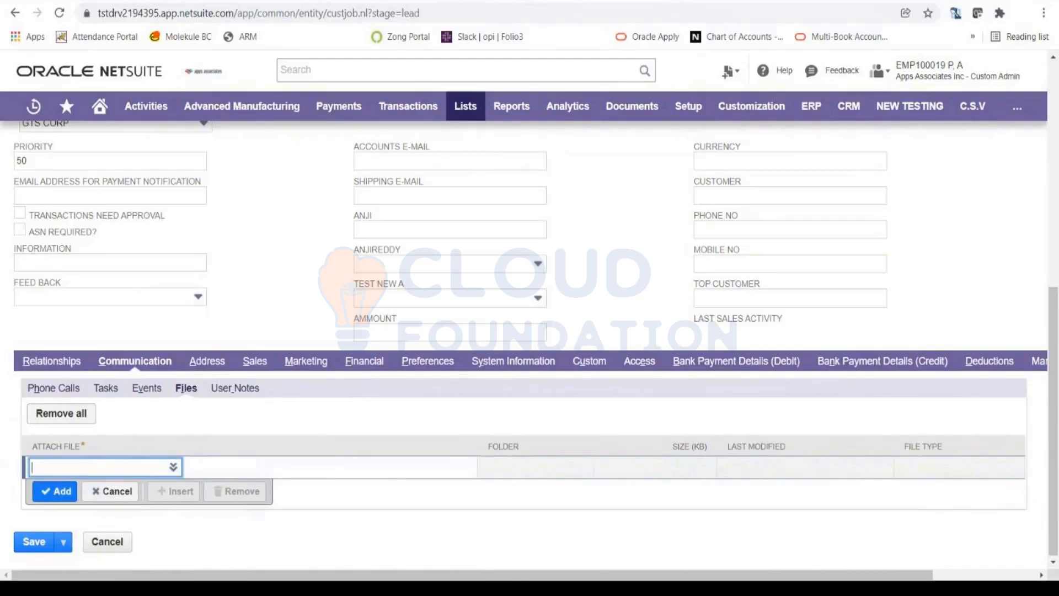
left_click(235, 391)
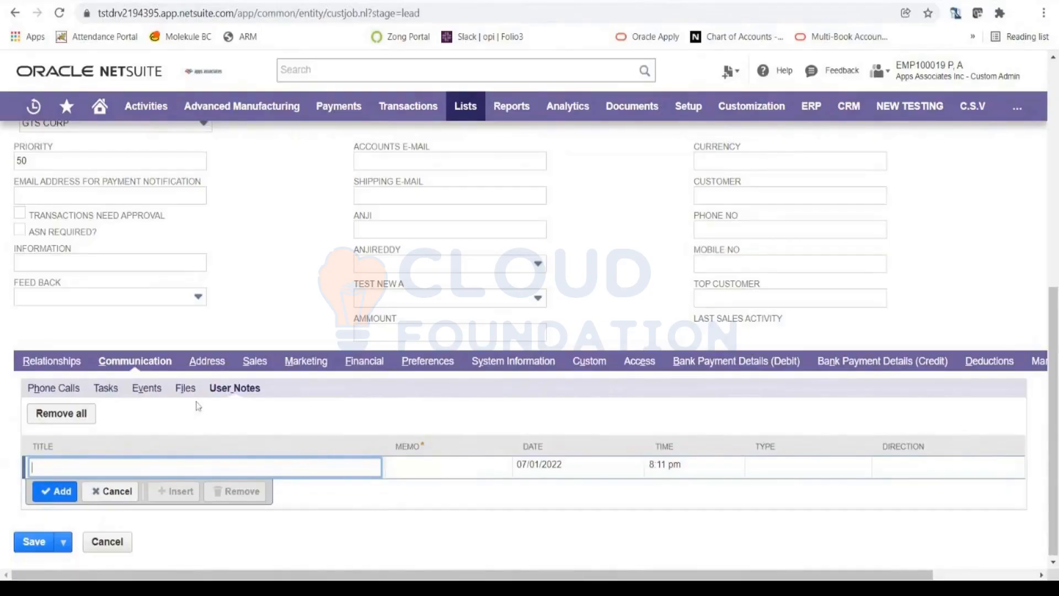
- Fill in the lead's address line with PointStar Inc. as addressee and United States as country
left_click(208, 364)
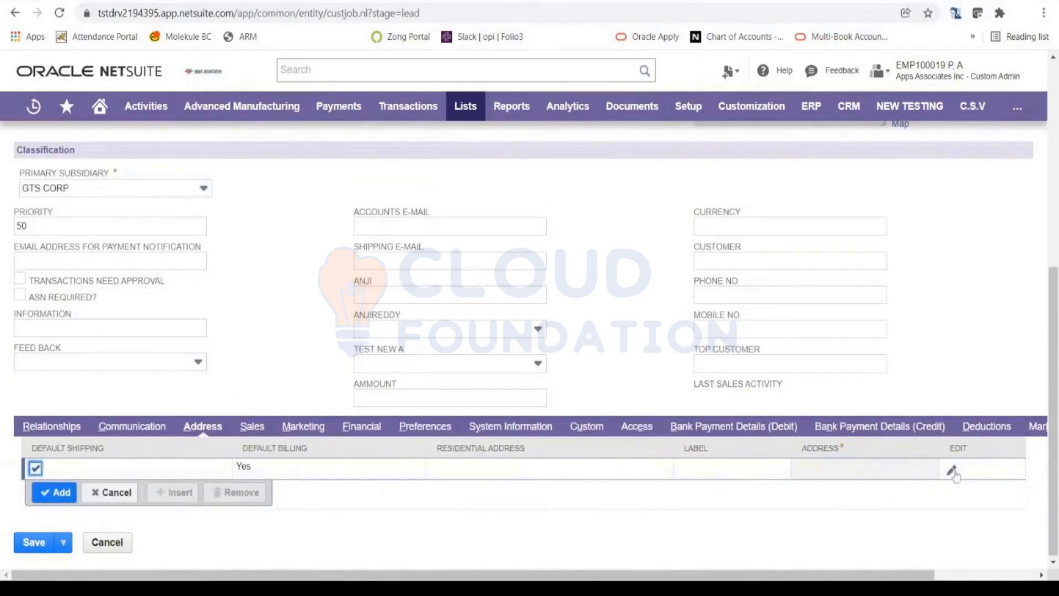
left_click(952, 471)
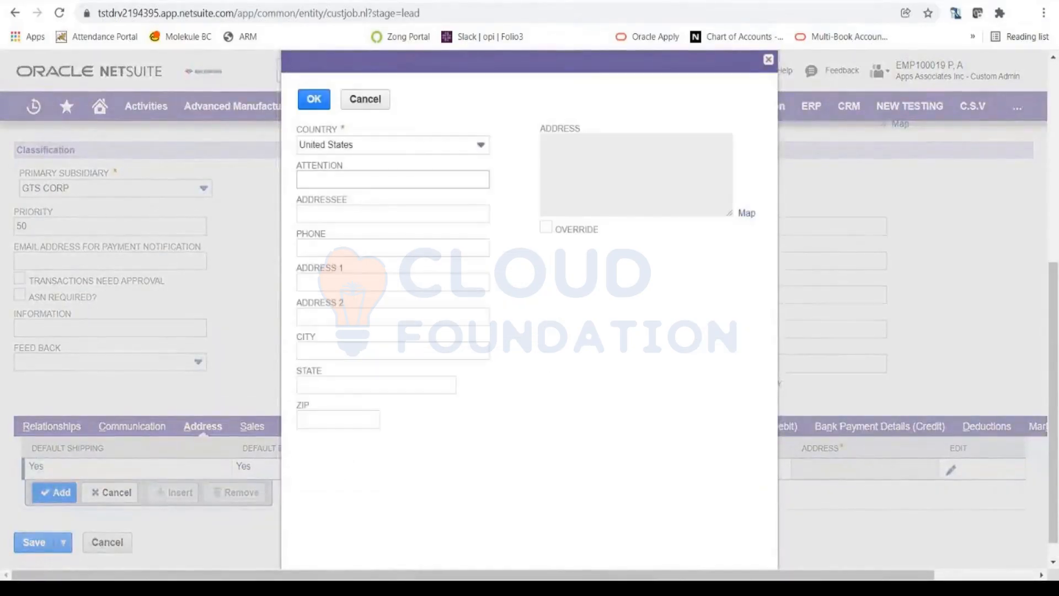
left_click(403, 148)
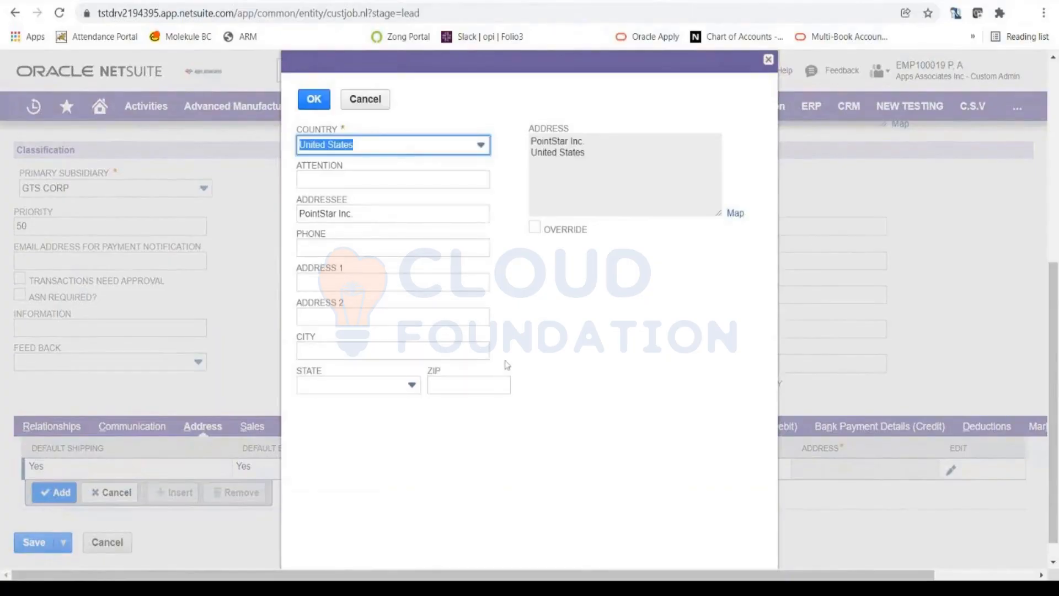
left_click(325, 110)
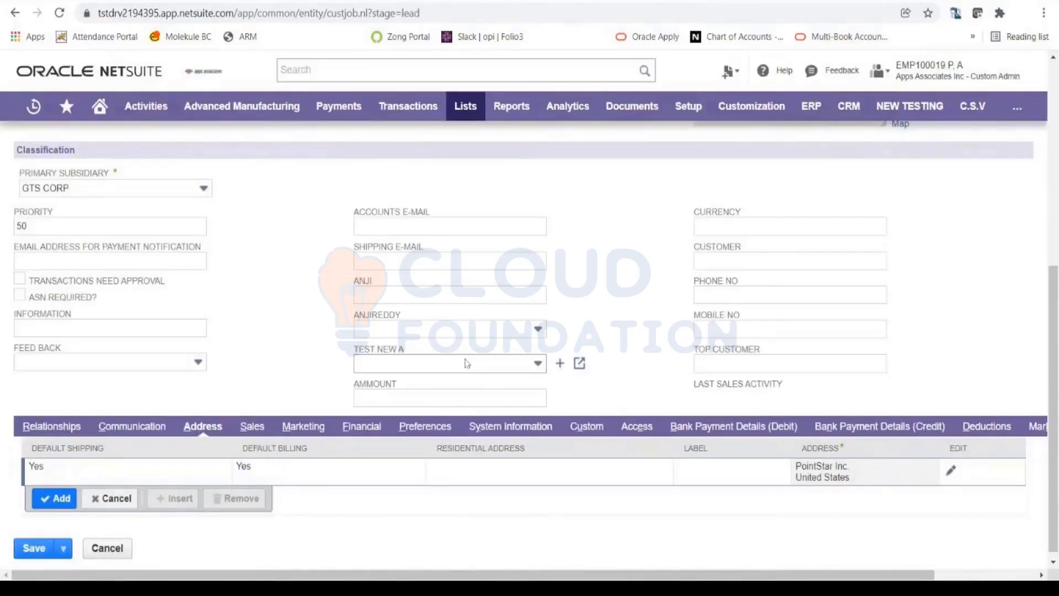
- Assign an employee to the lead's sales team with the Sales Rep role and mark them as primary
left_click(252, 426)
scroll(267, 433, "down", 2)
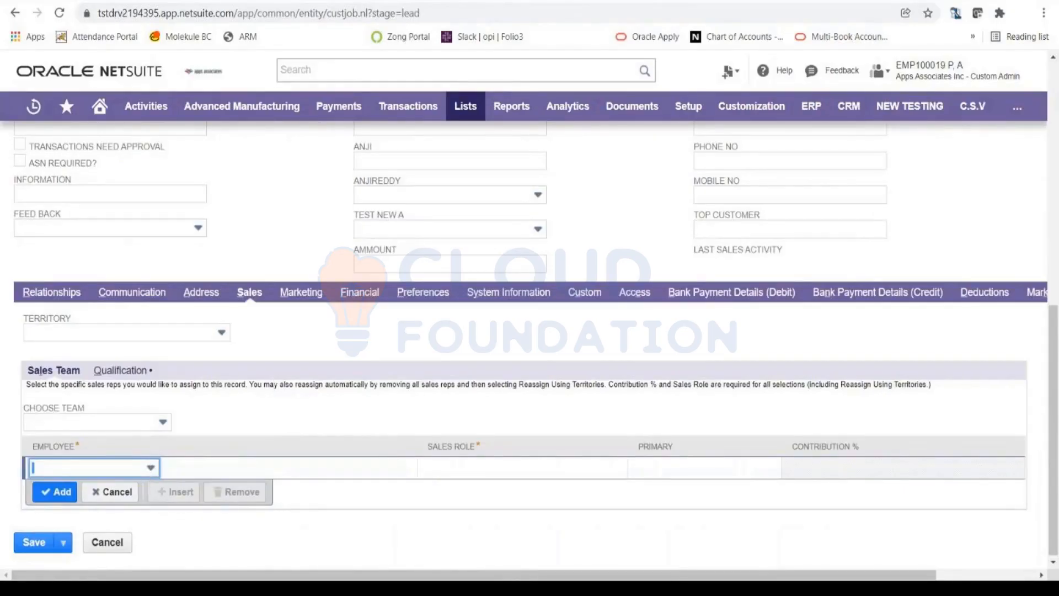
left_click(150, 468)
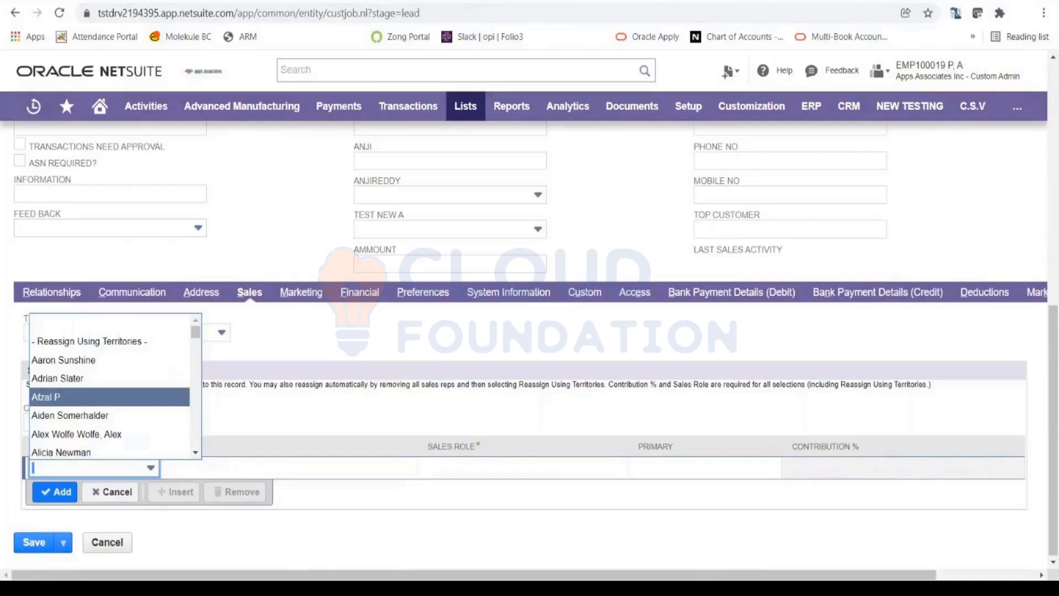
left_click(136, 379)
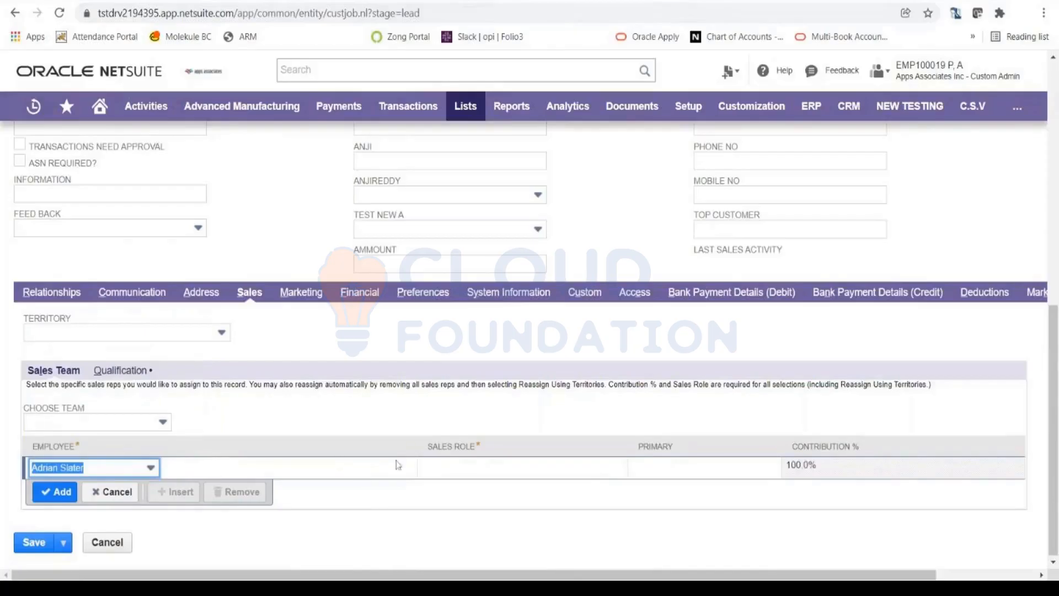
left_click(437, 470)
left_click(345, 470)
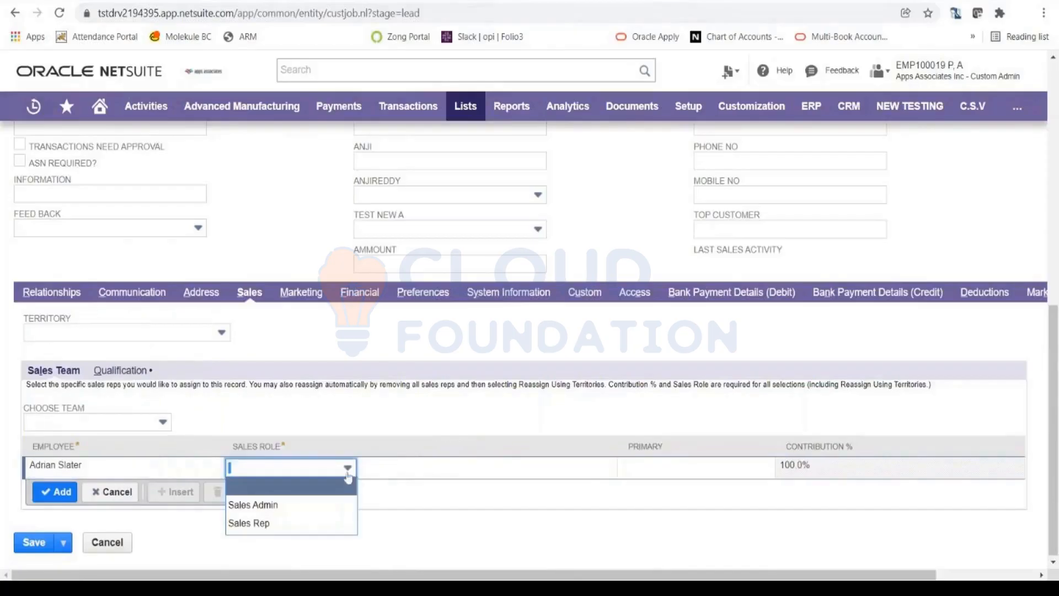
left_click(310, 523)
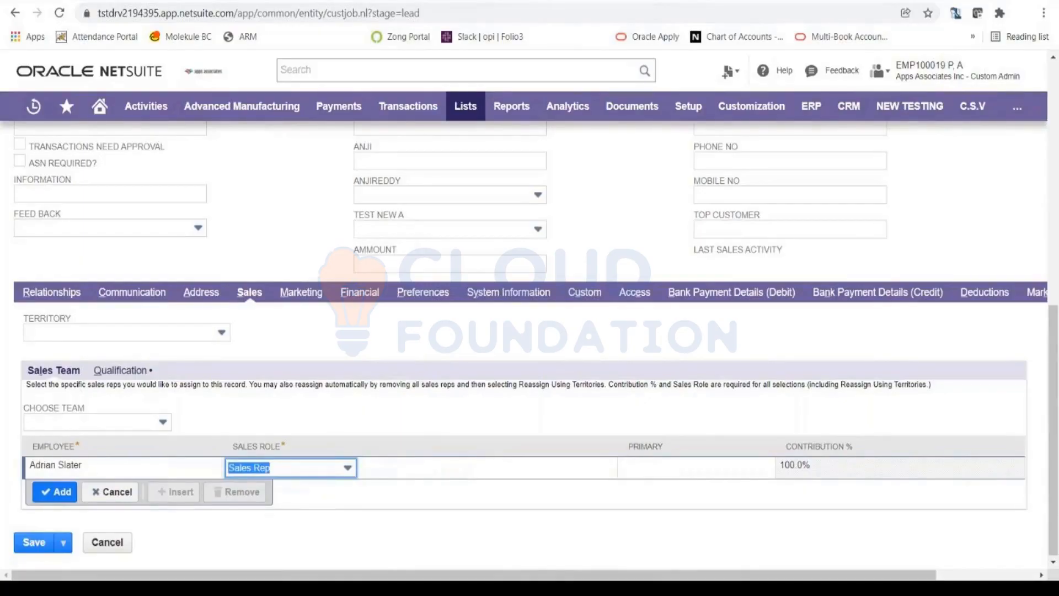
left_click(623, 473)
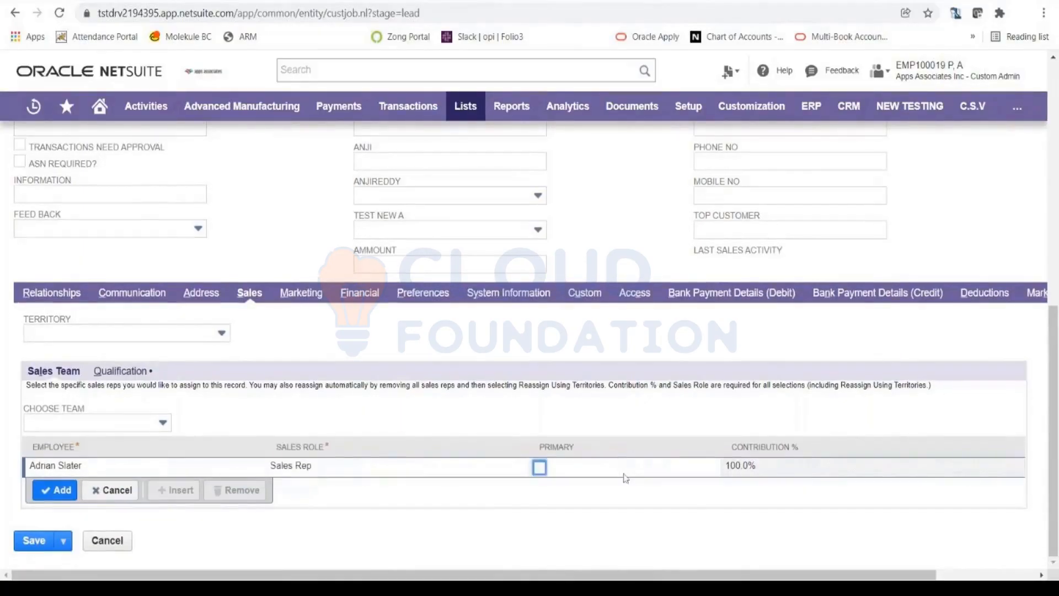
left_click(540, 467)
- Examine the lead's marketing information, including the available lead sources, without choosing one
left_click(300, 298)
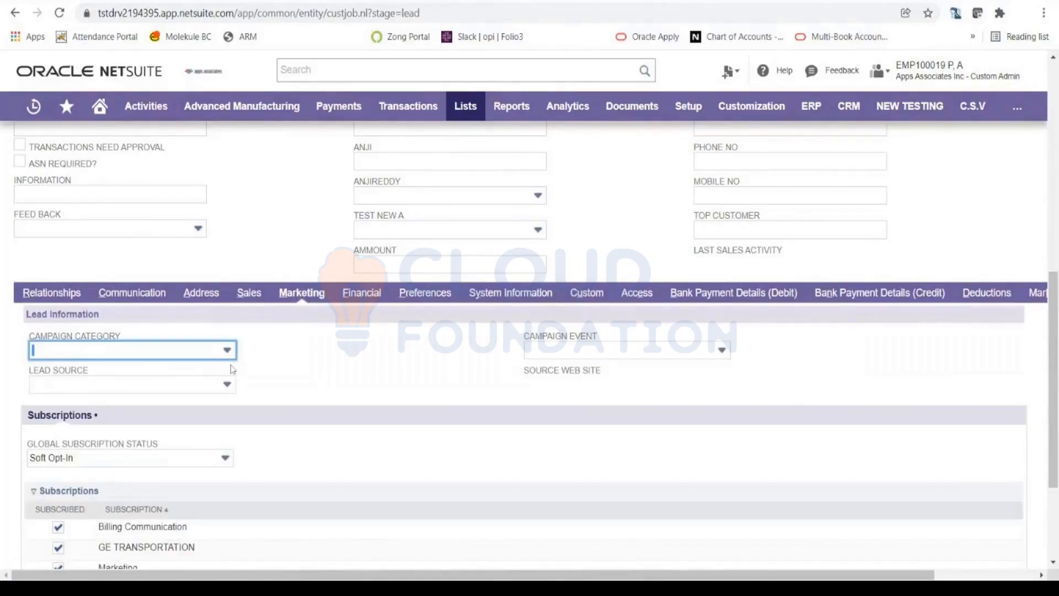
left_click(226, 384)
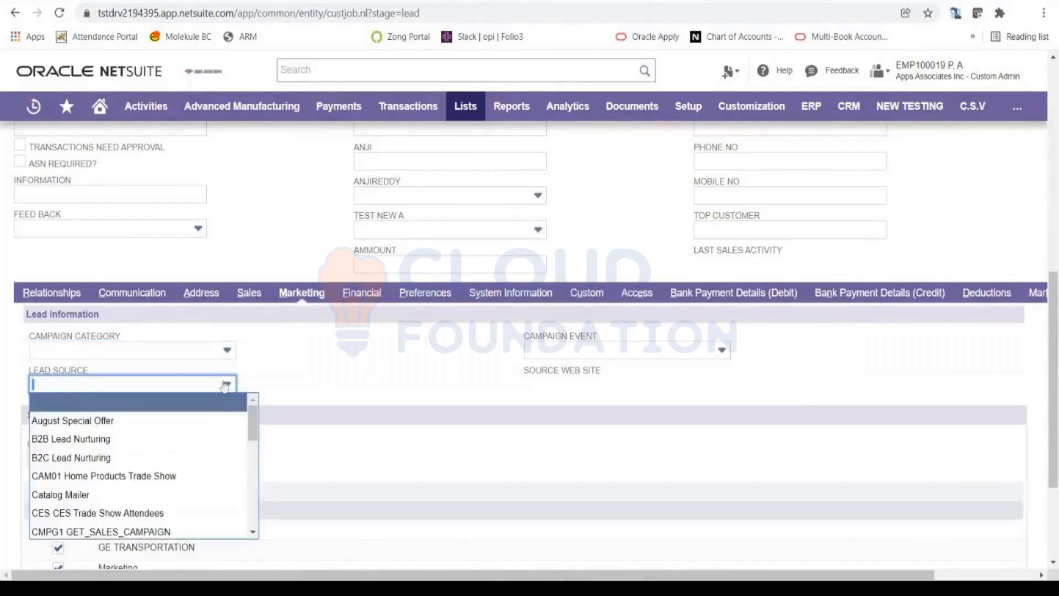
scroll(237, 381, "down", 3)
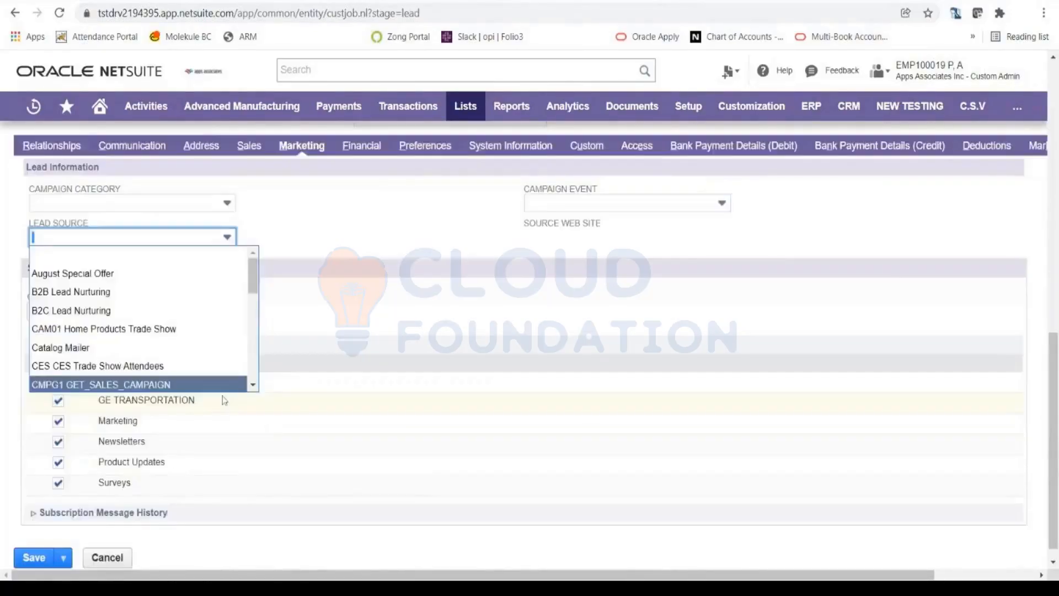
scroll(237, 379, "up", 1)
left_click_drag(260, 355, 260, 431)
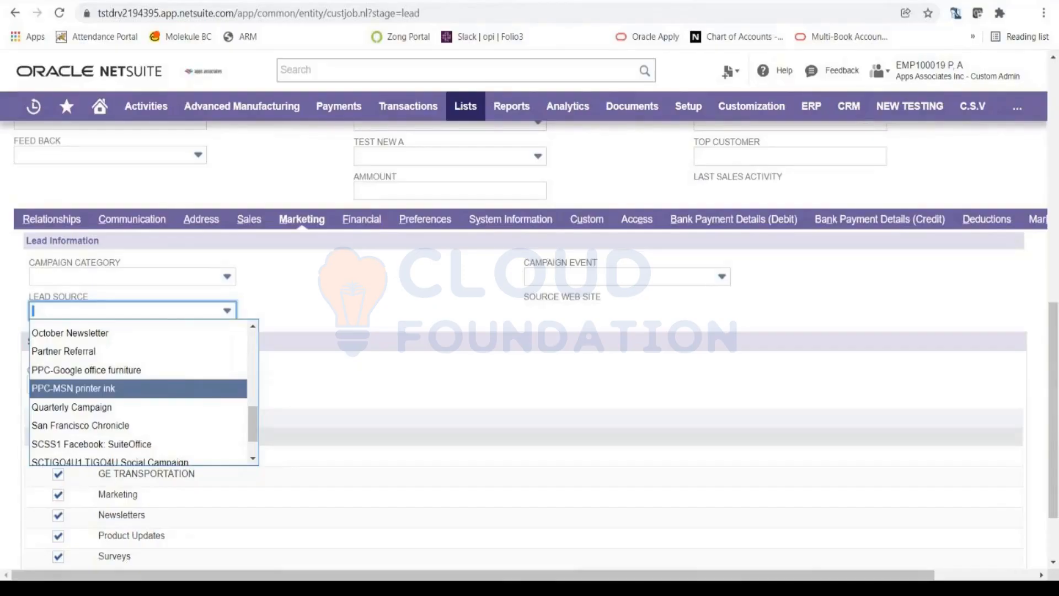
left_click(399, 276)
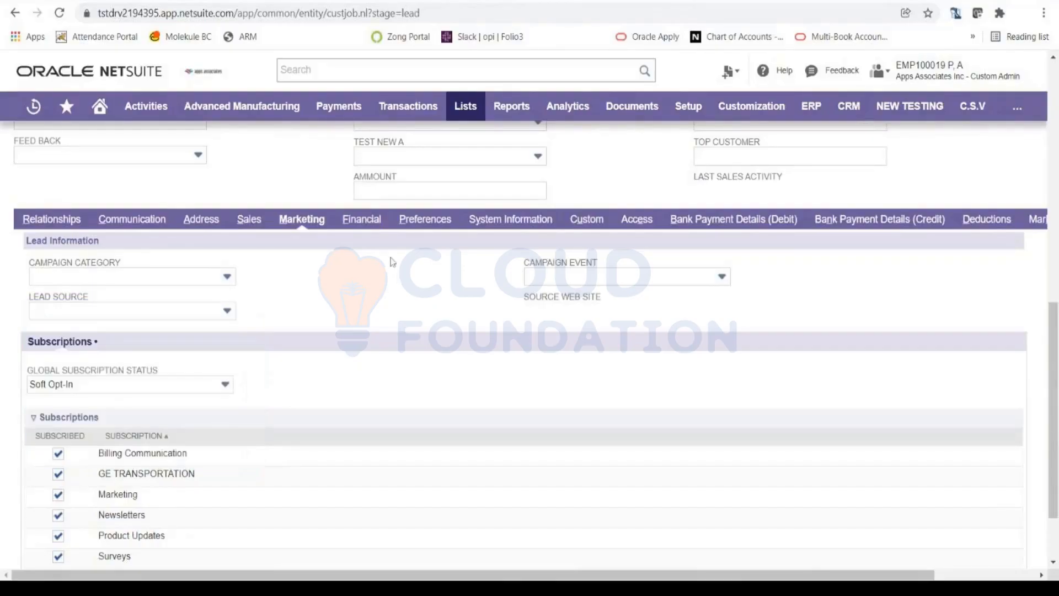
- Examine the lead's financial details, covering account information, tax information and the currencies sublist
left_click(371, 223)
scroll(375, 231, "up", 5)
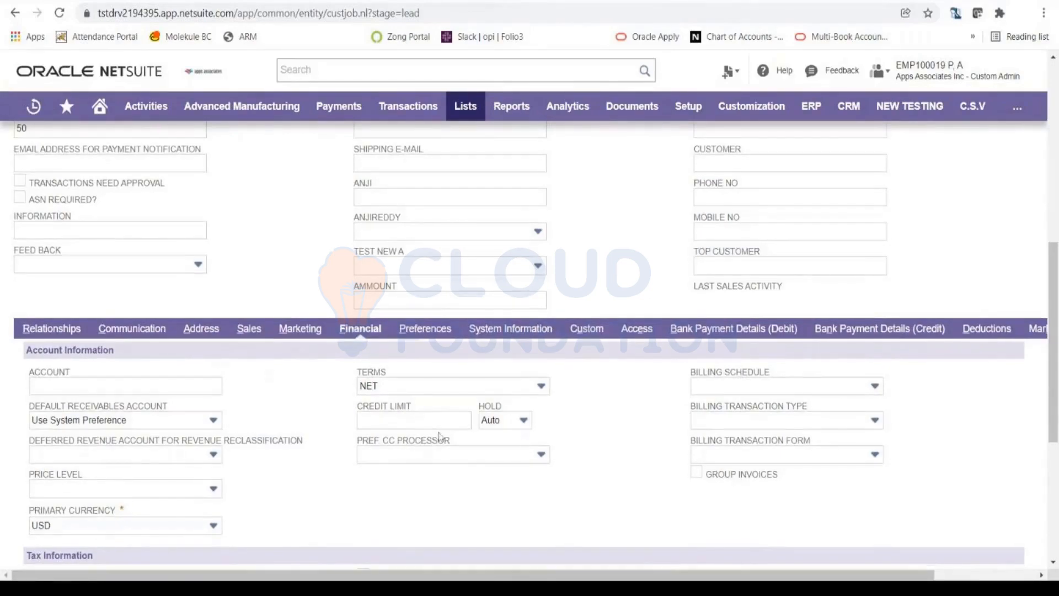
scroll(440, 437, "down", 1)
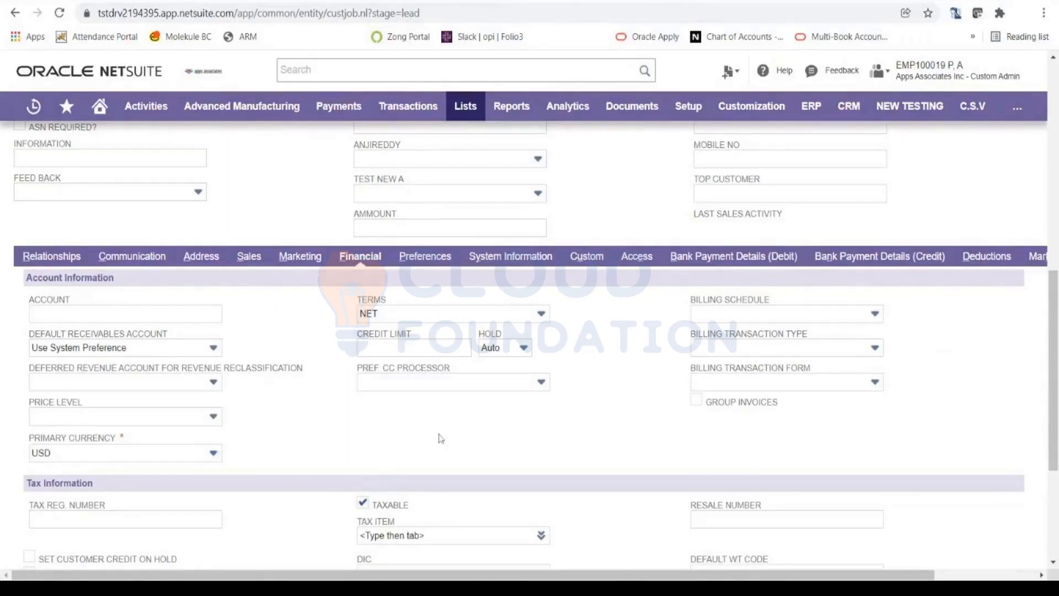
scroll(437, 437, "down", 1)
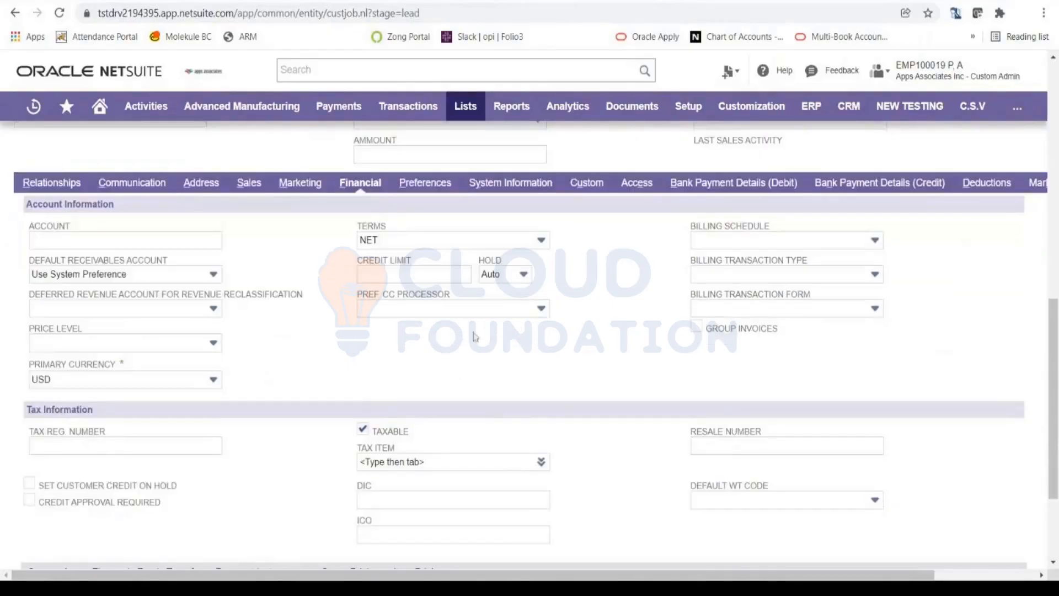
left_click(360, 425)
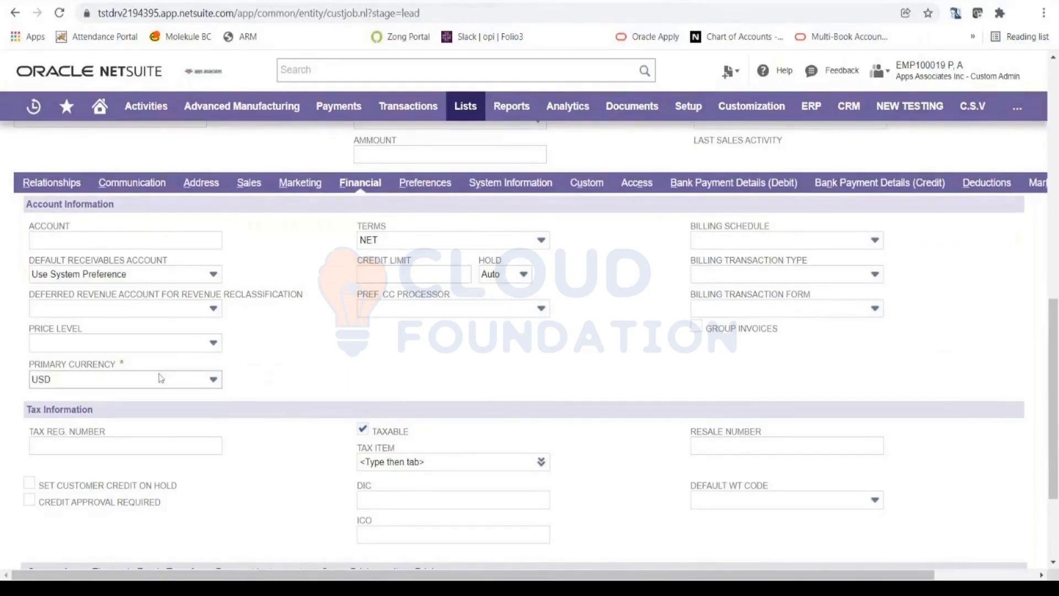
scroll(252, 362, "down", 1)
scroll(204, 413, "down", 1)
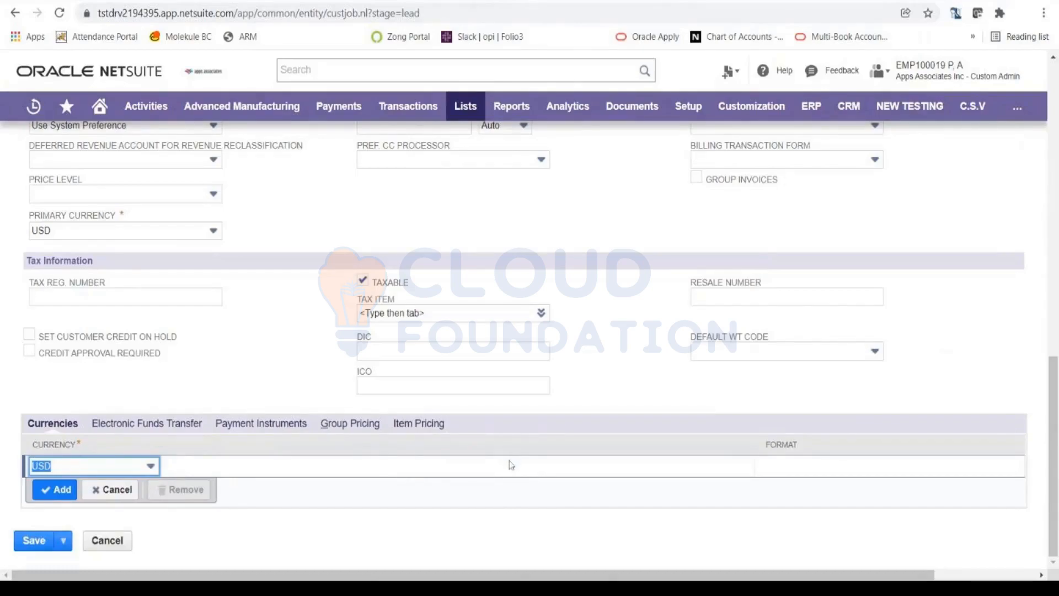
scroll(509, 472, "up", 4)
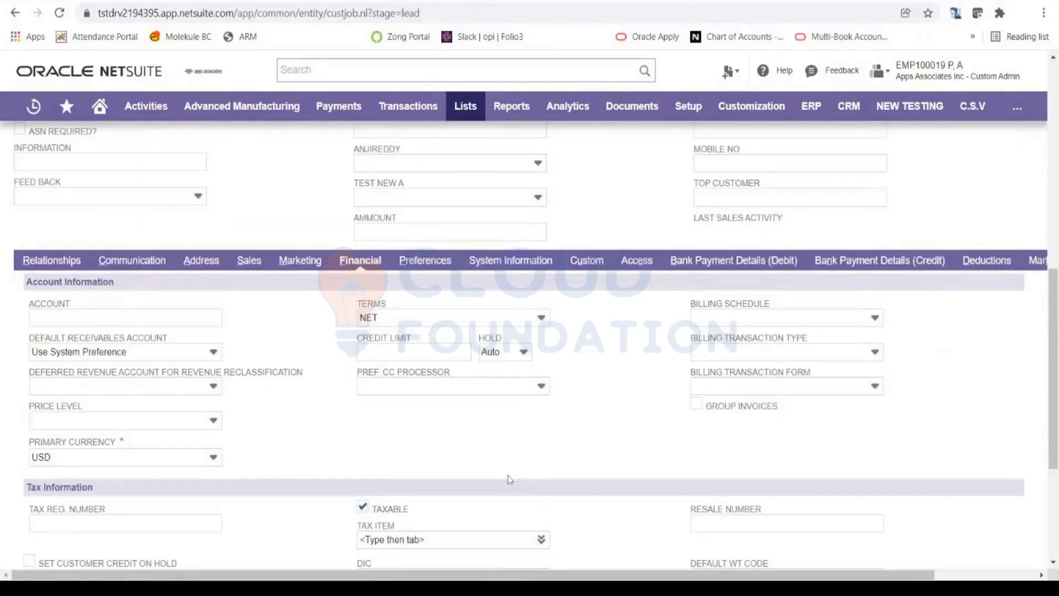
scroll(509, 479, "up", 1)
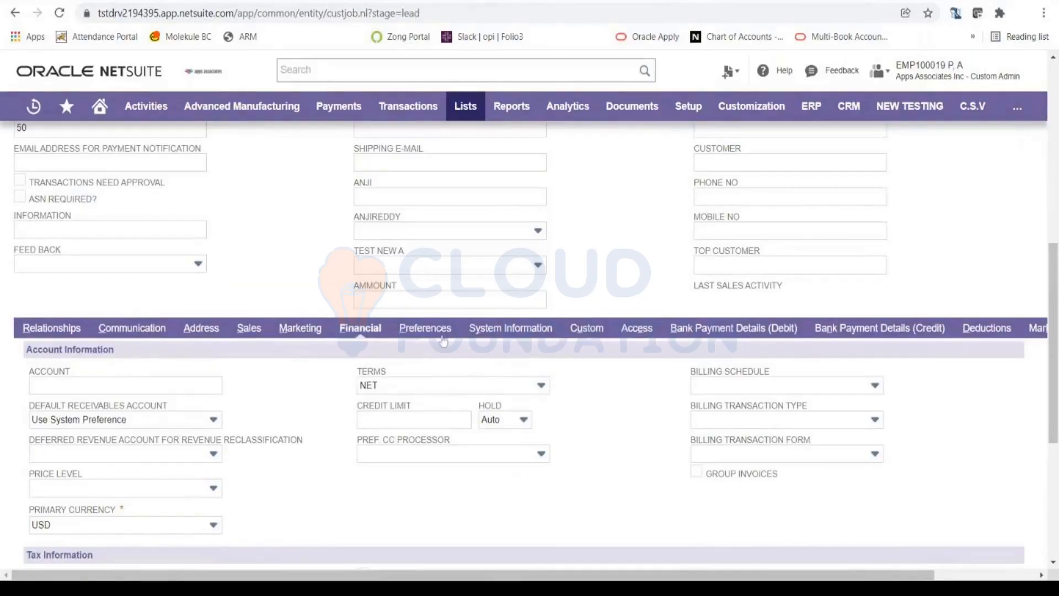
- Turn off sending transactions by email and clear the email options for item fulfilments, sales orders, cash sales, quotes, credit notes and invoices
left_click(443, 335)
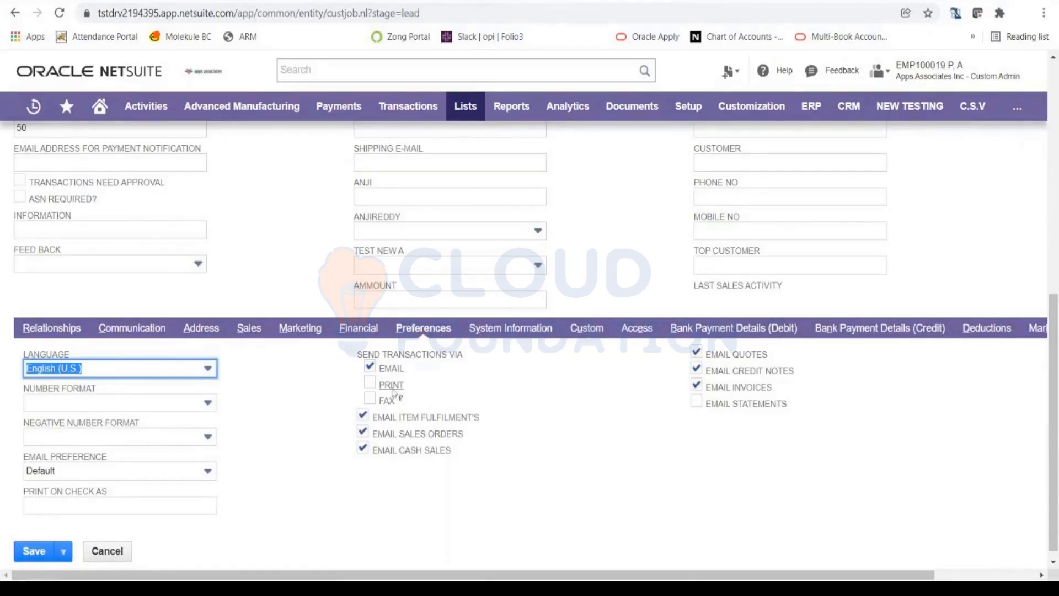
left_click(370, 366)
left_click(370, 367)
left_click(370, 366)
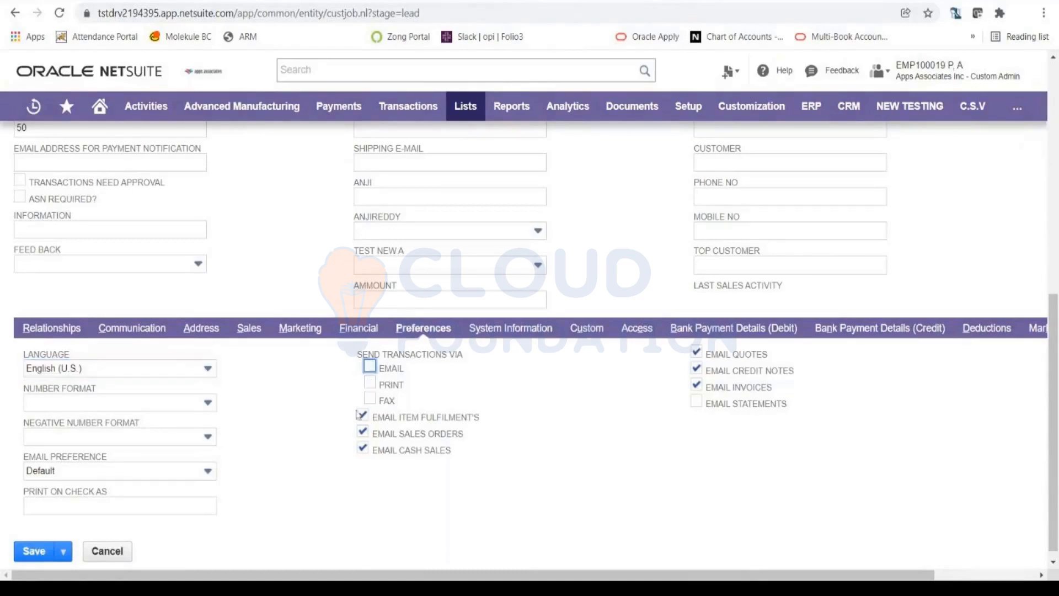
left_click(362, 432)
left_click(363, 448)
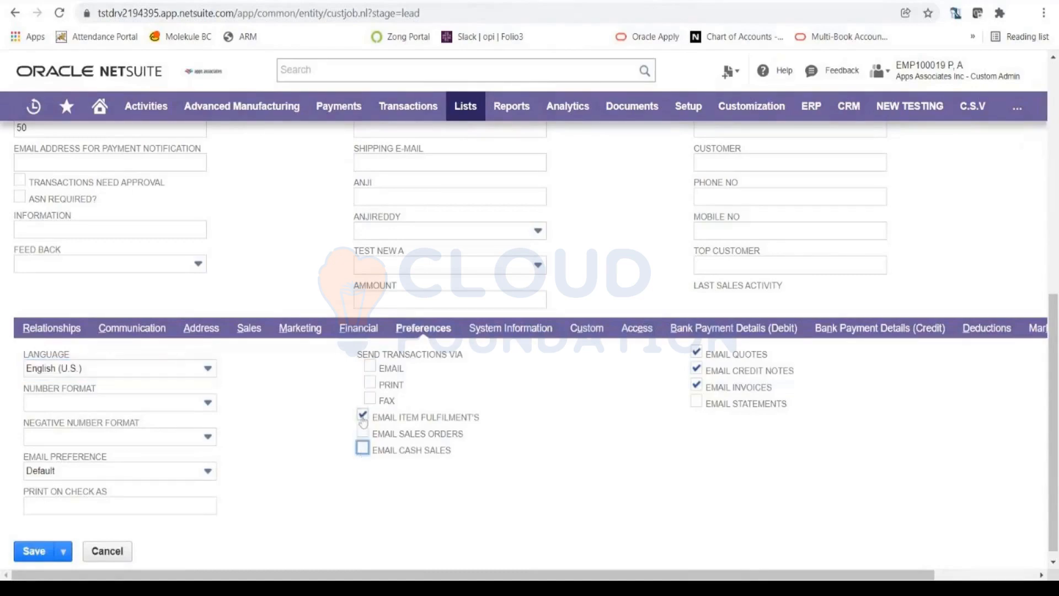
left_click(362, 415)
left_click(696, 352)
left_click(696, 368)
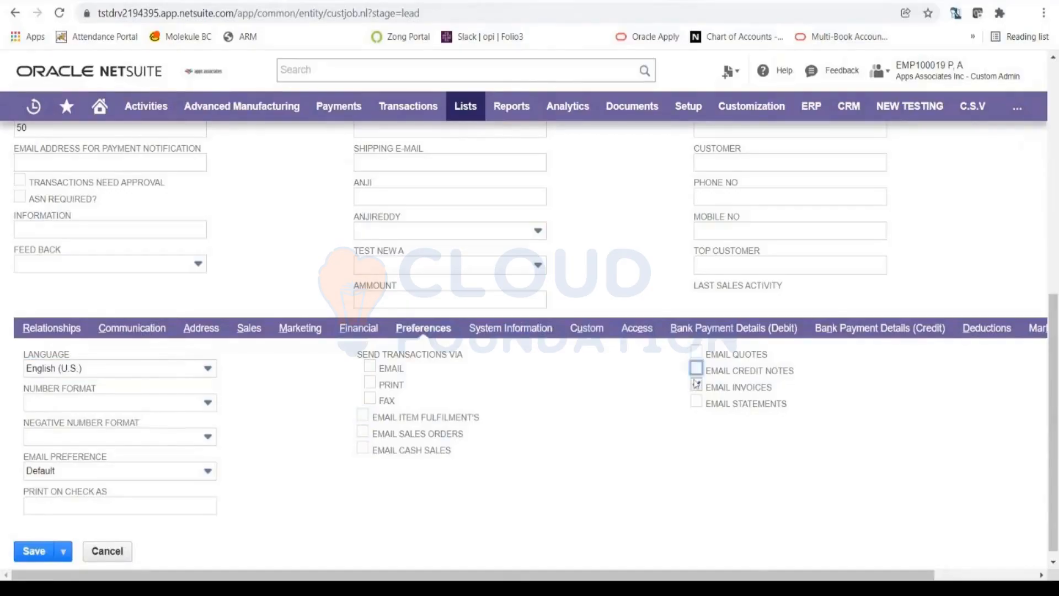
left_click(696, 385)
- Check the lead's system information for its inactive setting
left_click(512, 331)
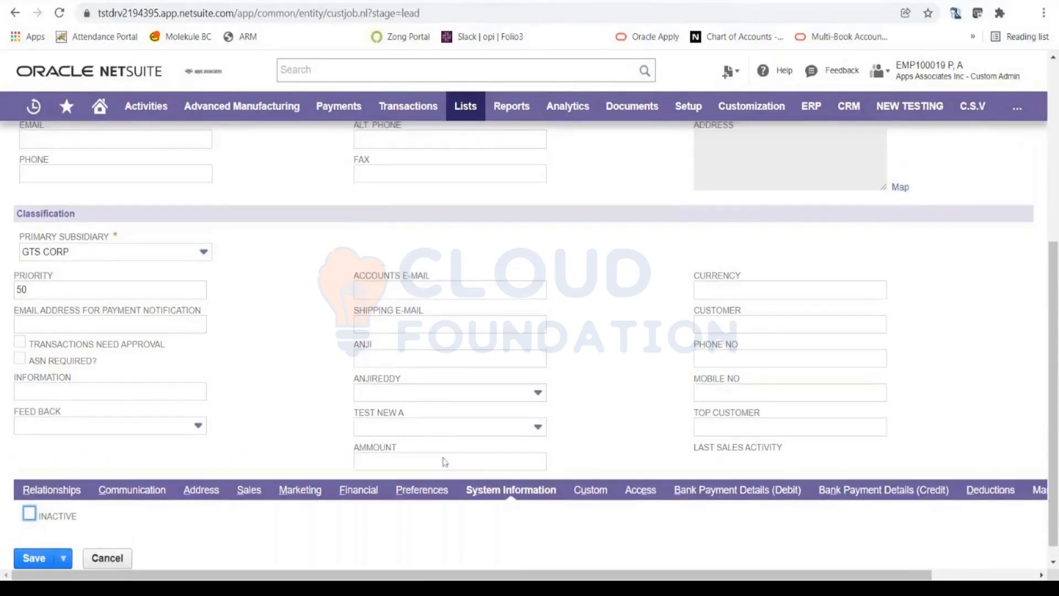
scroll(443, 461, "up", 3)
scroll(519, 455, "down", 3)
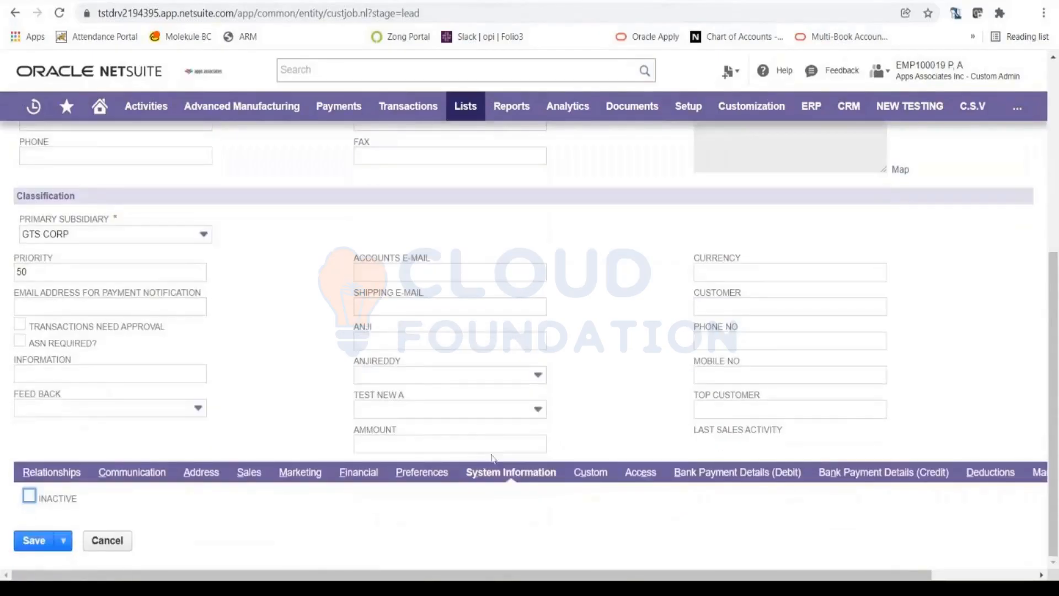
- Try to save the lead, accepting the address without a postal code
scroll(491, 461, "up", 5)
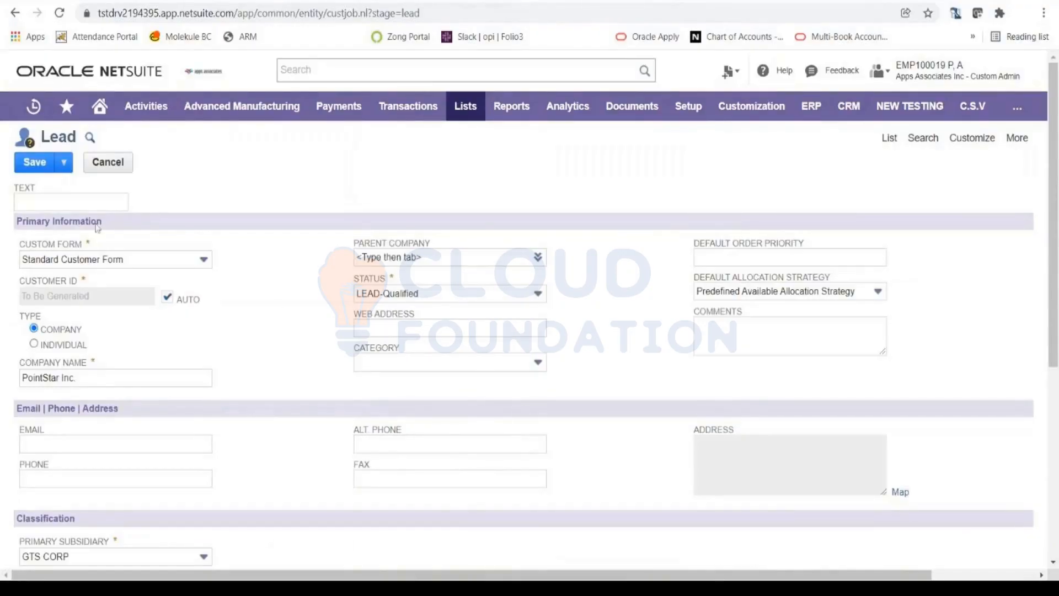
left_click(37, 170)
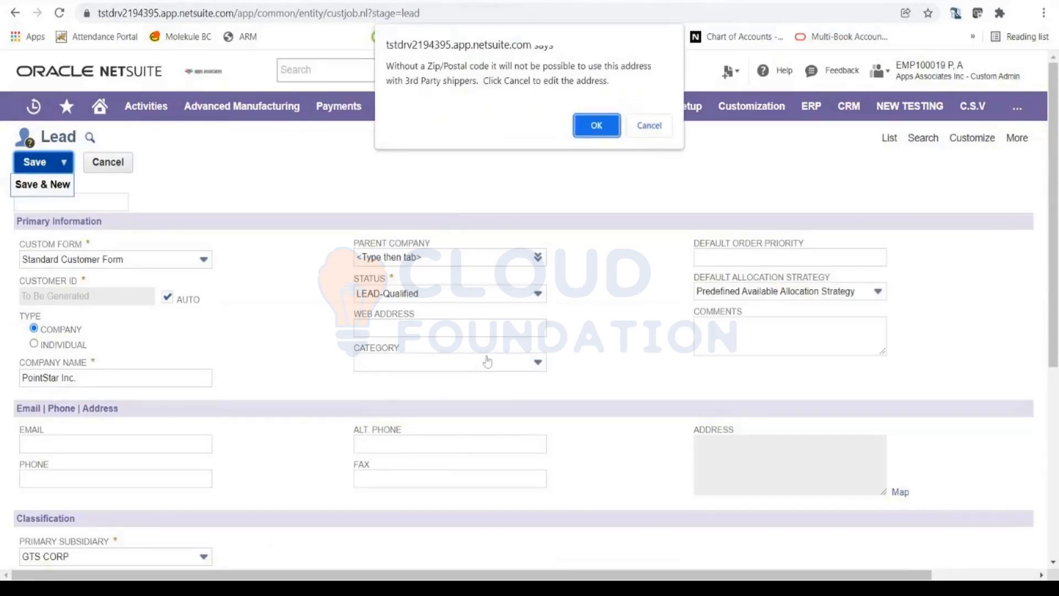
left_click(596, 125)
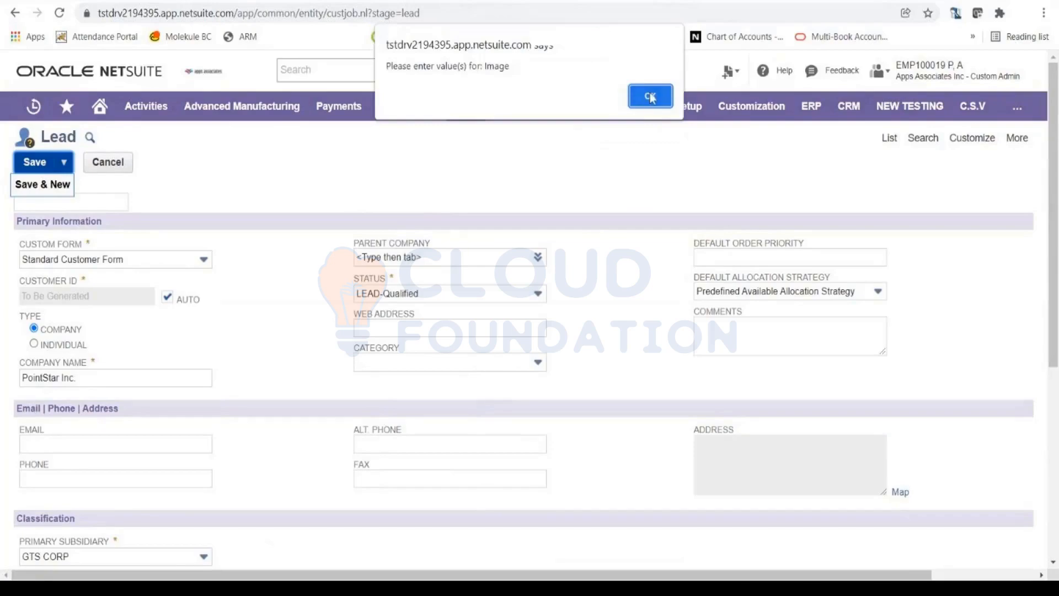
left_click(651, 95)
- Set the lead's required Image custom field to 1.png
scroll(330, 392, "down", 5)
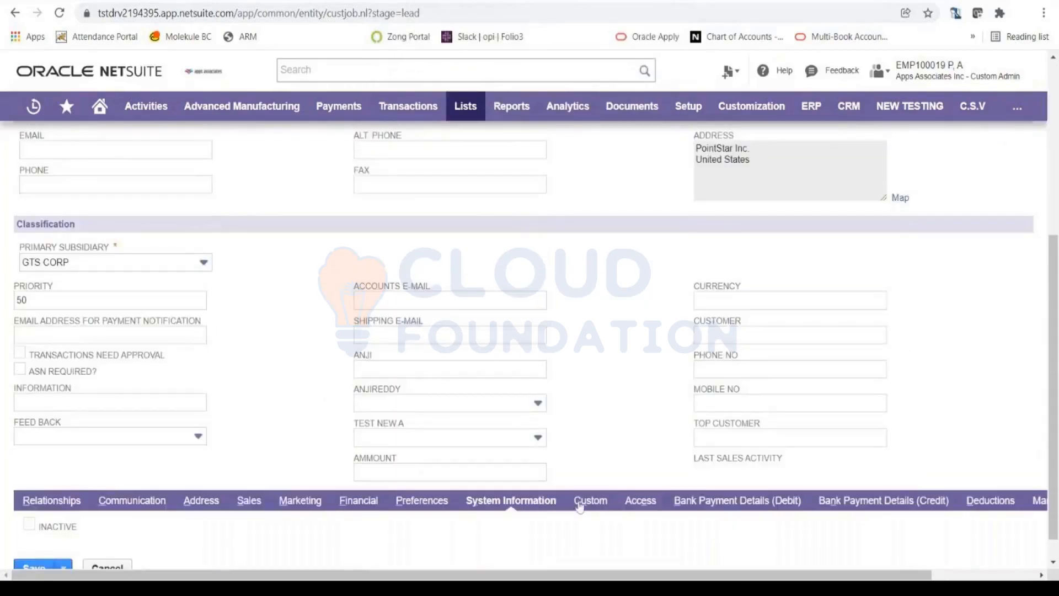
left_click(579, 503)
left_click(874, 432)
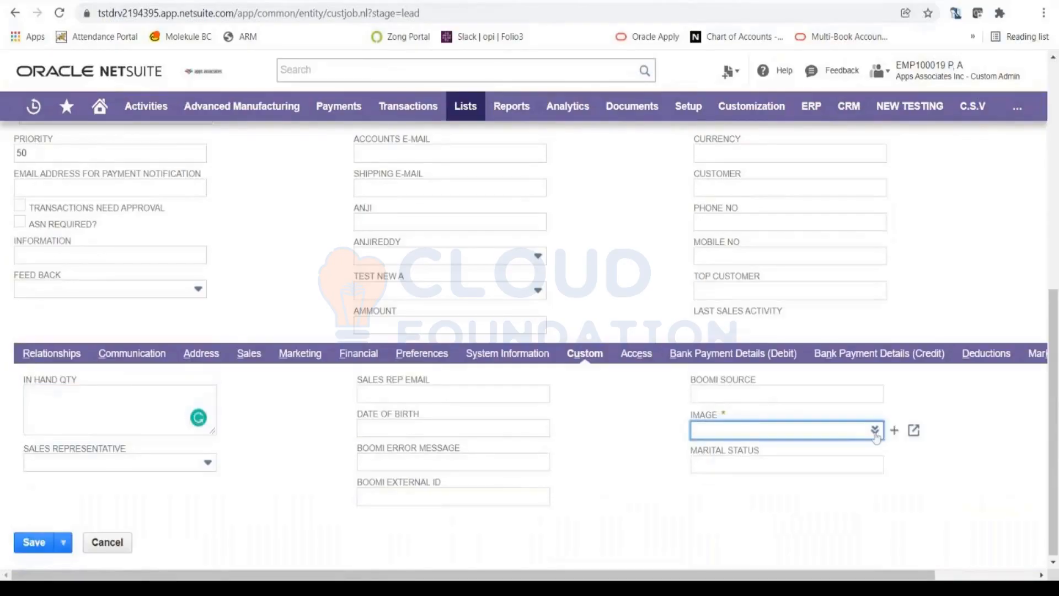
left_click(864, 447)
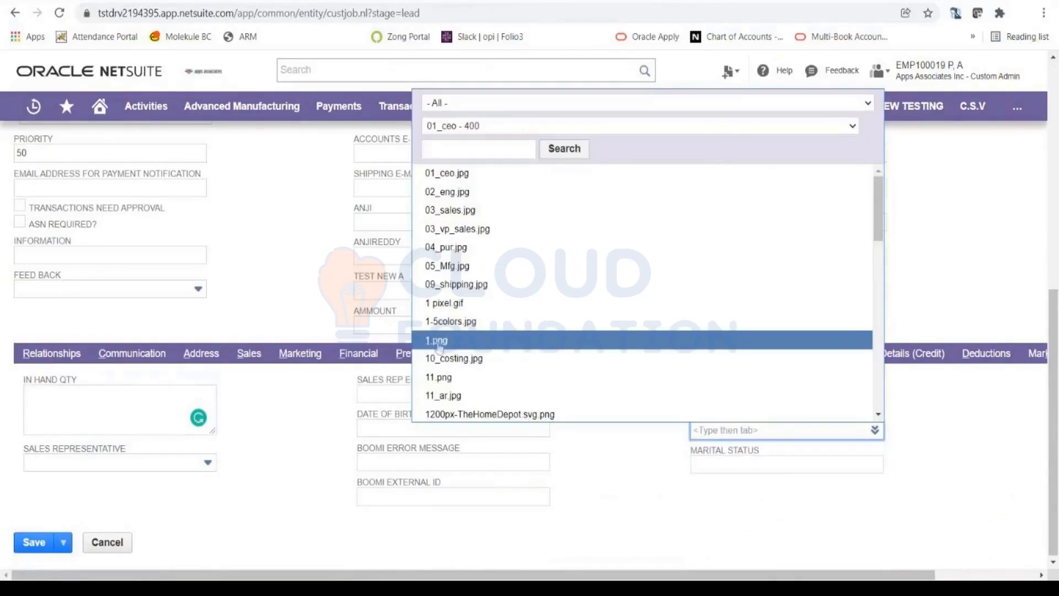
left_click(445, 341)
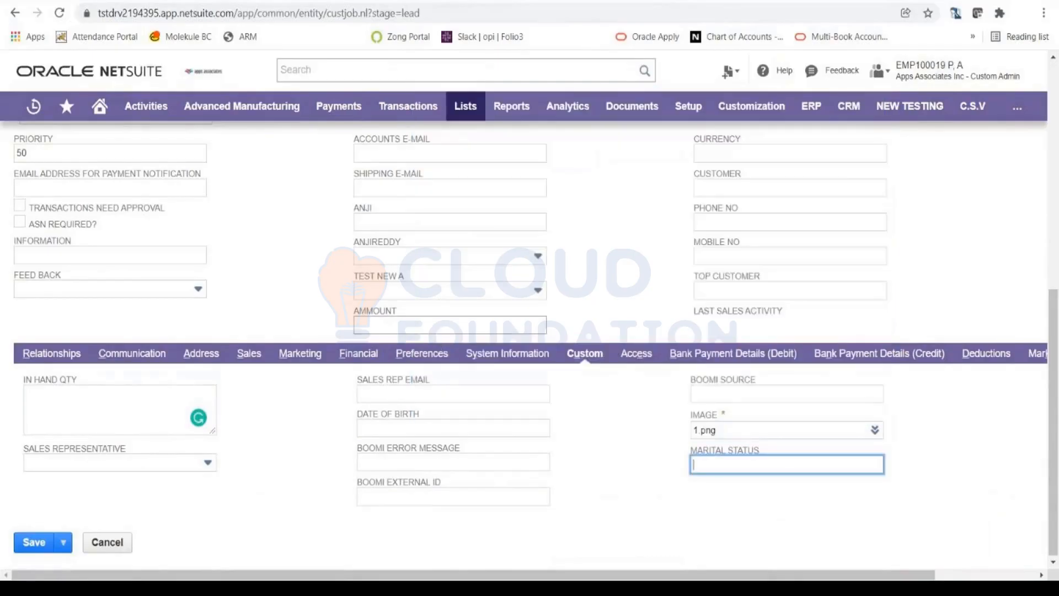
- Remove the PointStar Inc. address row from the lead and save the record
left_click(214, 358)
left_click(889, 440)
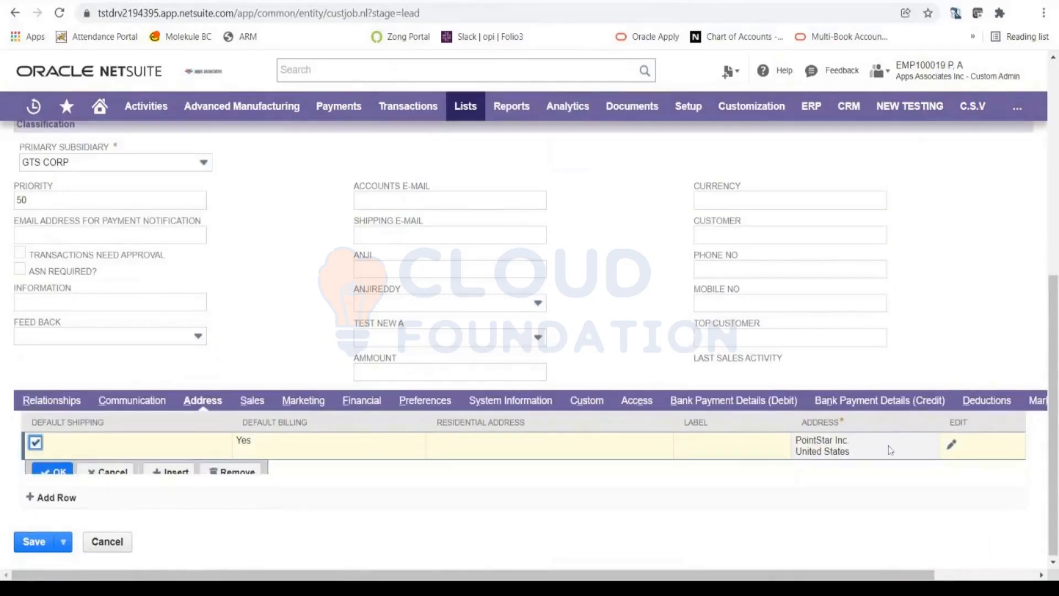
left_click(241, 479)
scroll(252, 481, "up", 7)
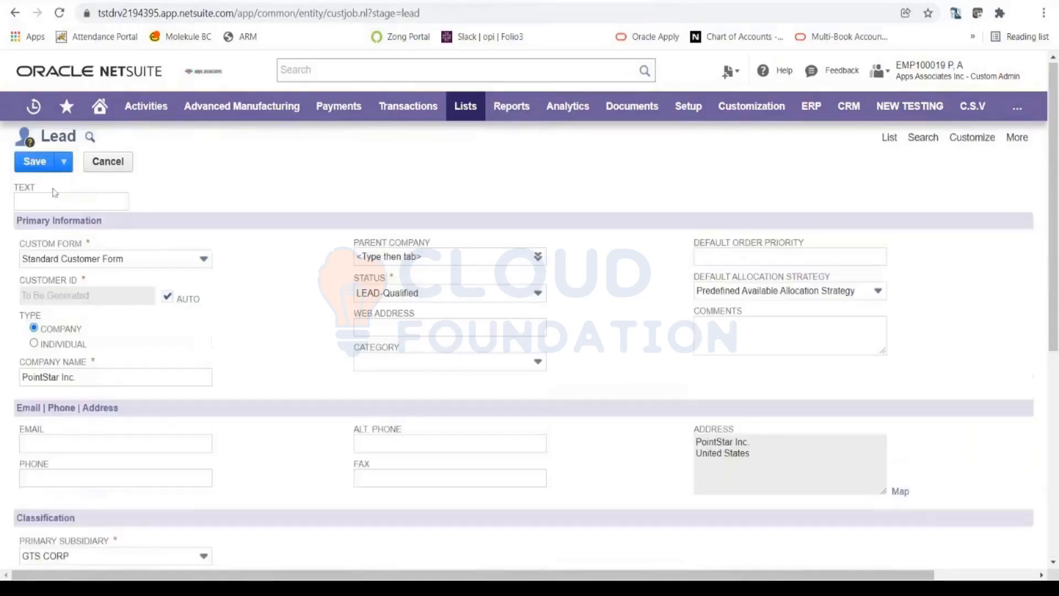
left_click(34, 162)
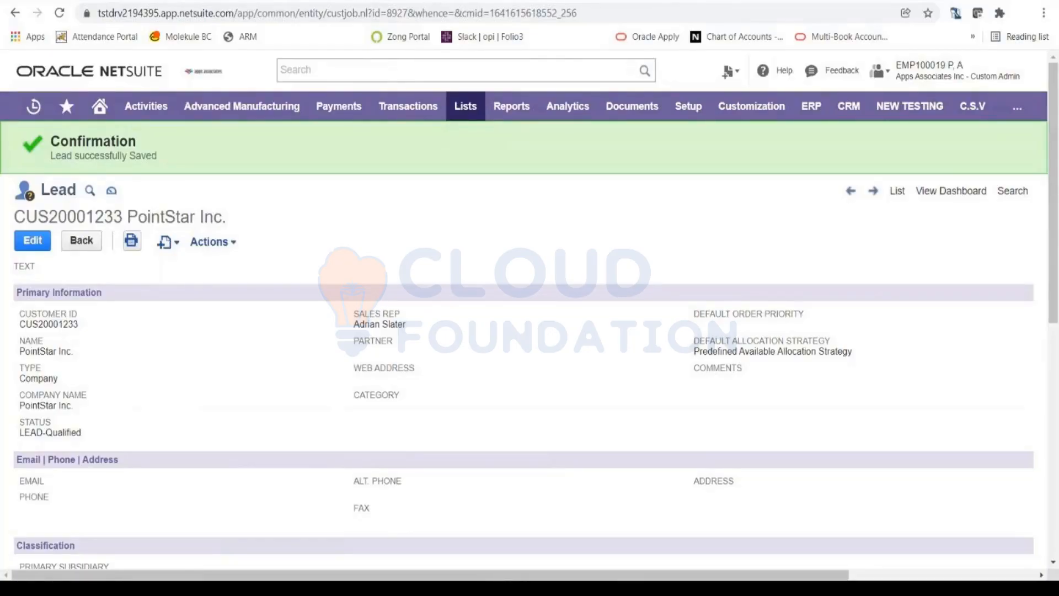
- Review the saved lead's classification and contacts, and its communication messages and activities
scroll(551, 308, "down", 4)
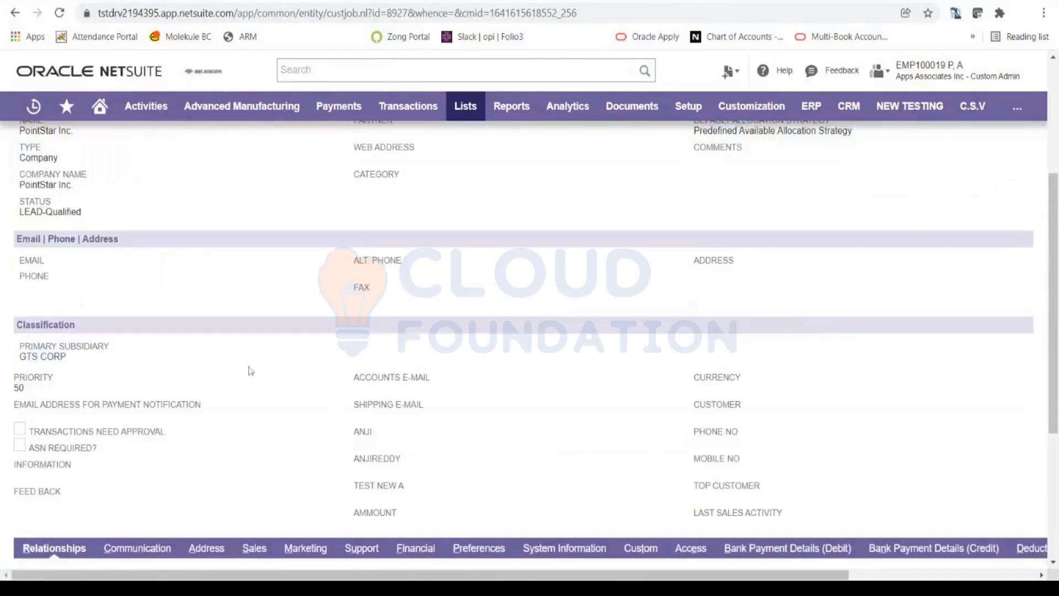
scroll(308, 403, "down", 2)
scroll(309, 403, "down", 3)
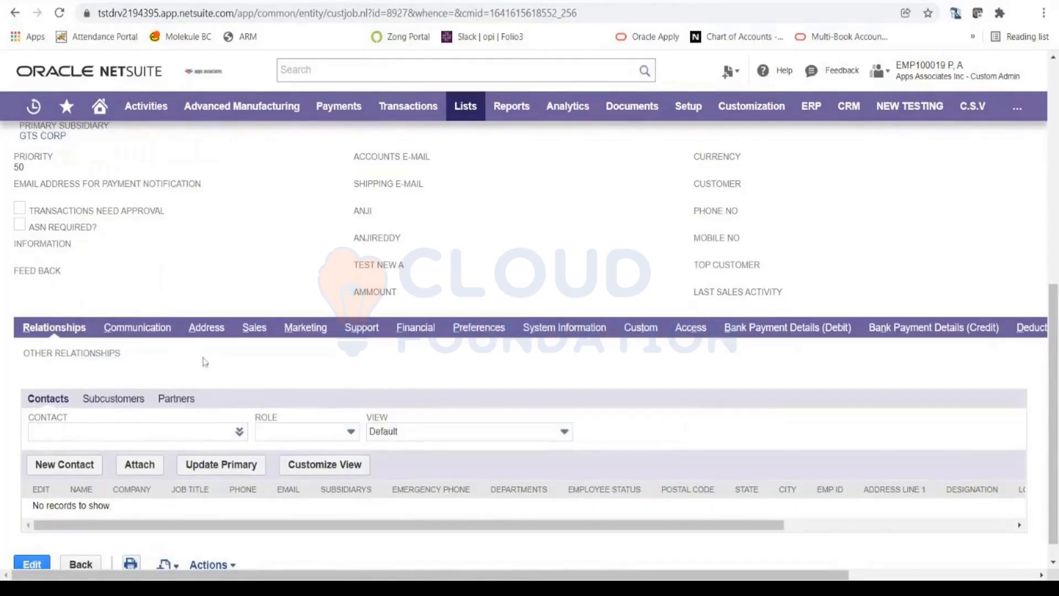
left_click(132, 333)
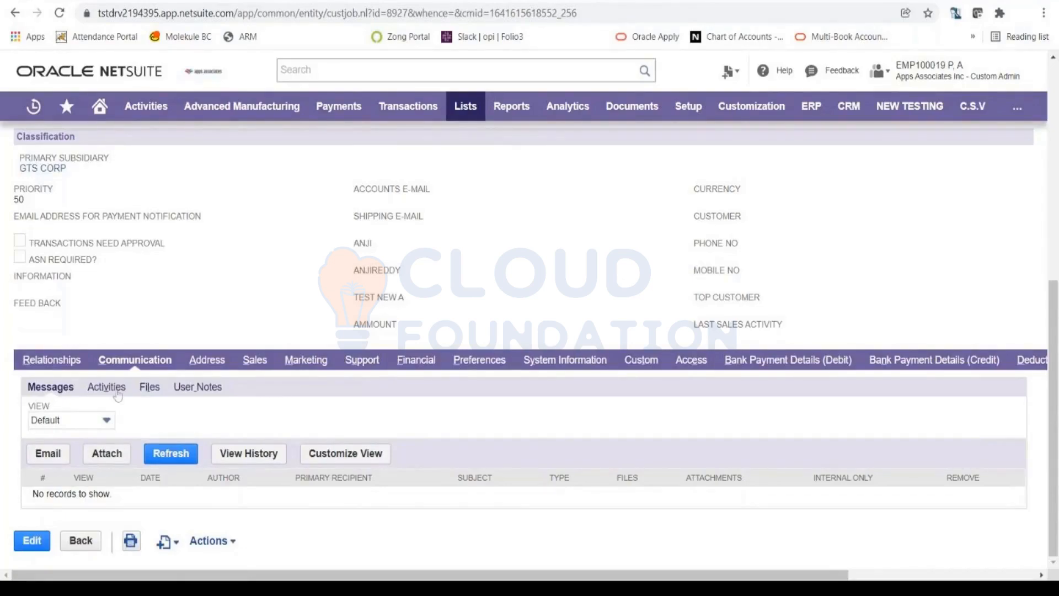
left_click(115, 388)
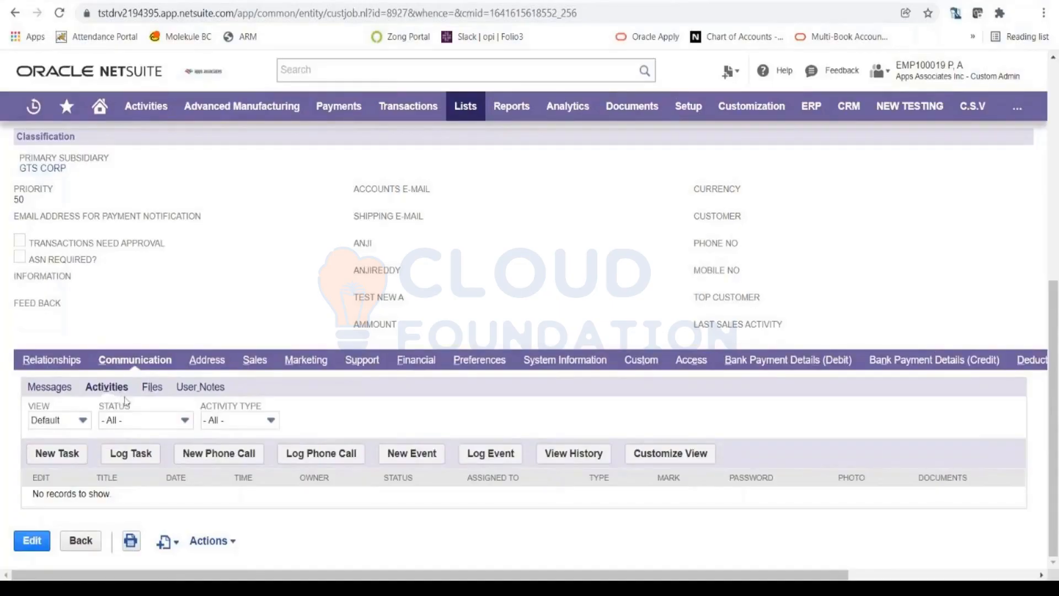